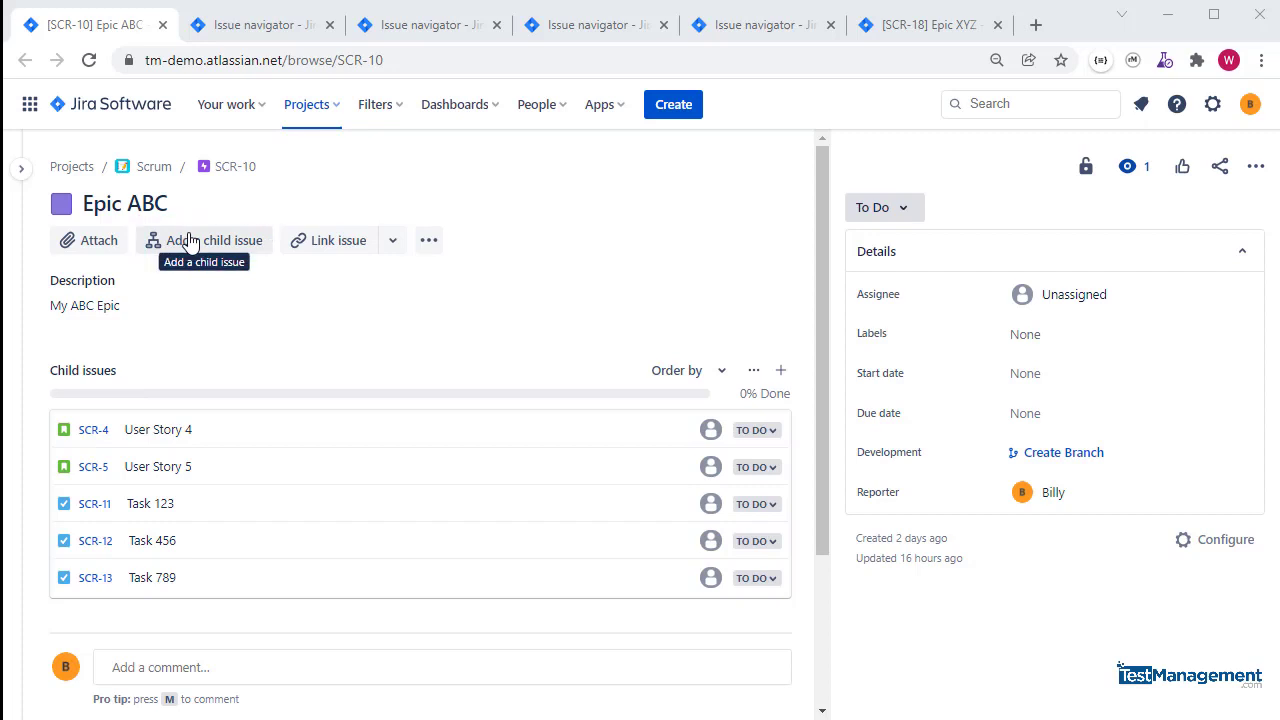
Scroll through the SCR-10 epic page, bringing up and dismissing task SCR-12's link menu.
{"action": "scroll", "coordinate": [180, 450], "scroll_direction": "down", "scroll_amount": 2}
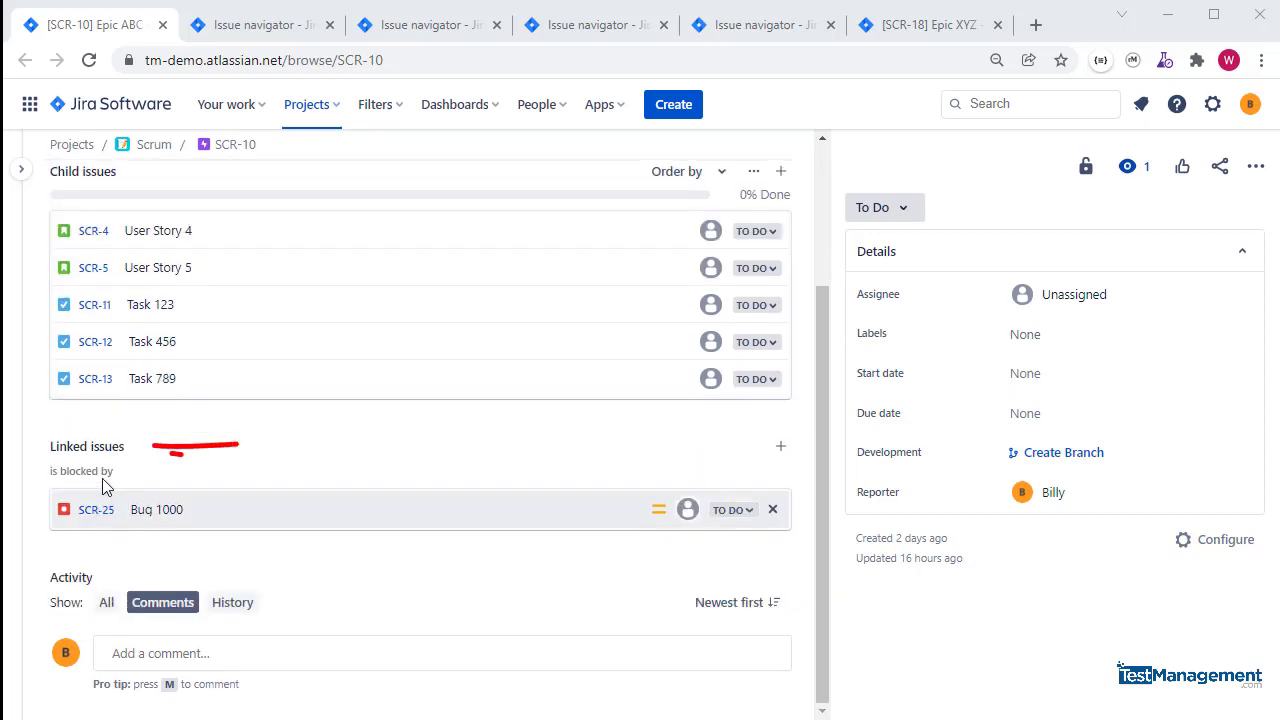
{"action": "scroll", "coordinate": [130, 470], "scroll_direction": "up", "scroll_amount": 2}
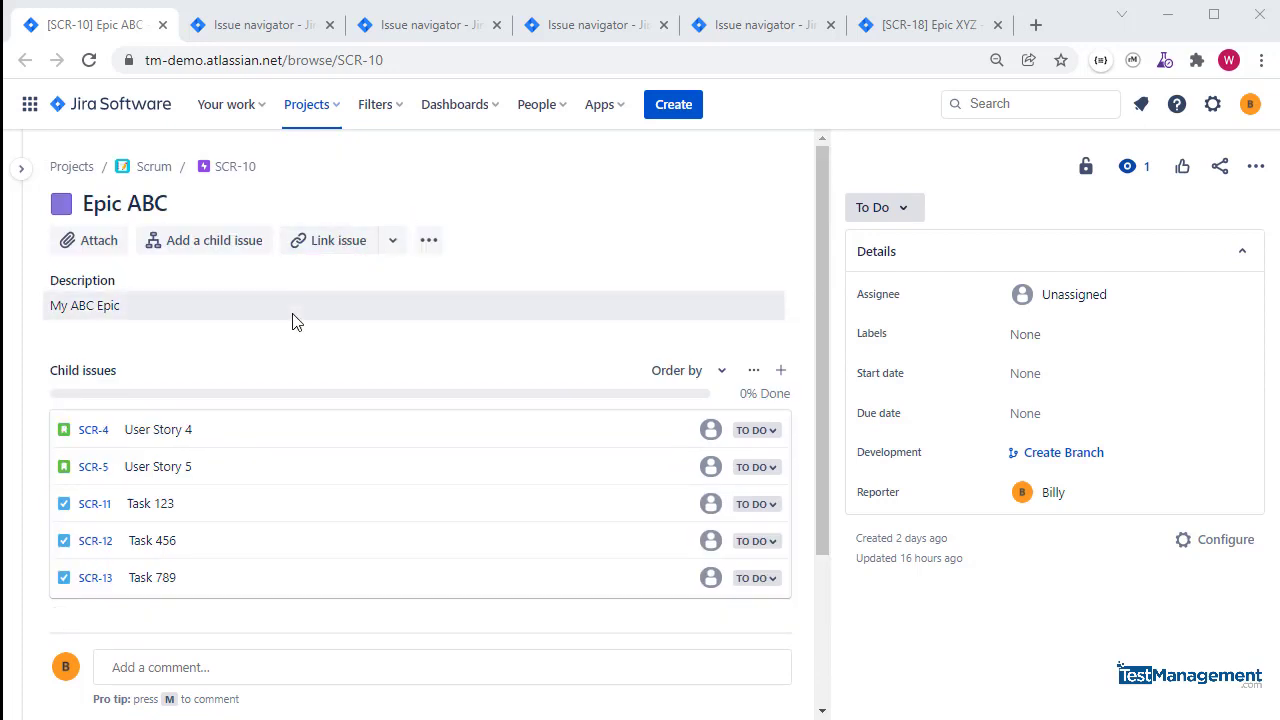
{"action": "scroll", "coordinate": [277, 362], "scroll_direction": "down", "scroll_amount": 2}
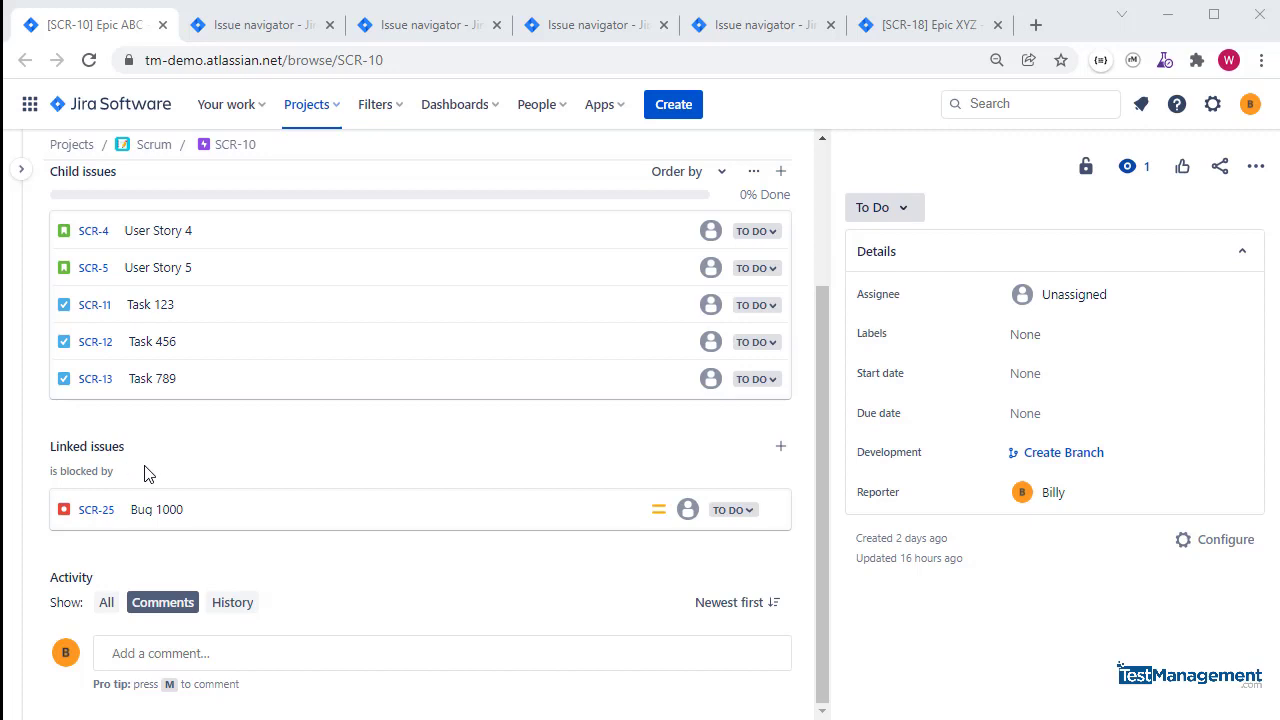
{"action": "scroll", "coordinate": [145, 473], "scroll_direction": "up", "scroll_amount": 2}
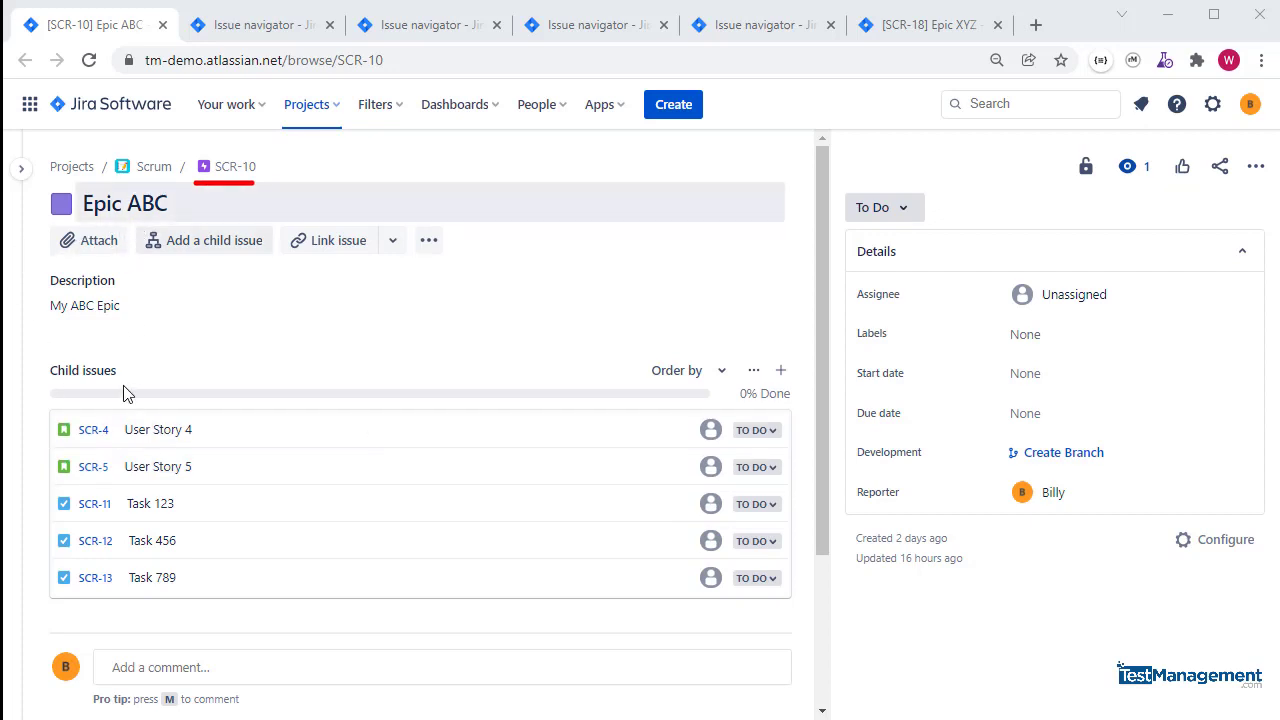
{"action": "right_click", "coordinate": [94, 556]}
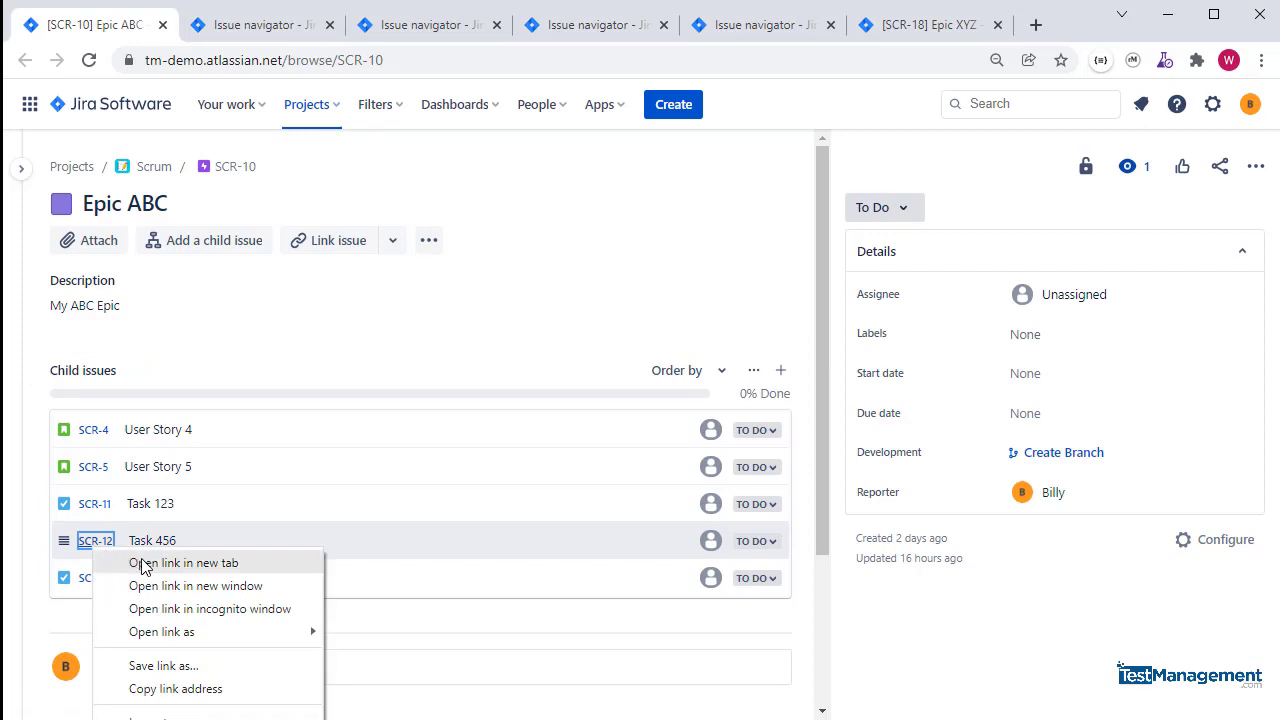
{"action": "left_click", "coordinate": [106, 562]}
Run the JQL search parent = SCR-10 in the Issue navigator and highlight the epic key.
{"action": "left_click", "coordinate": [230, 35]}
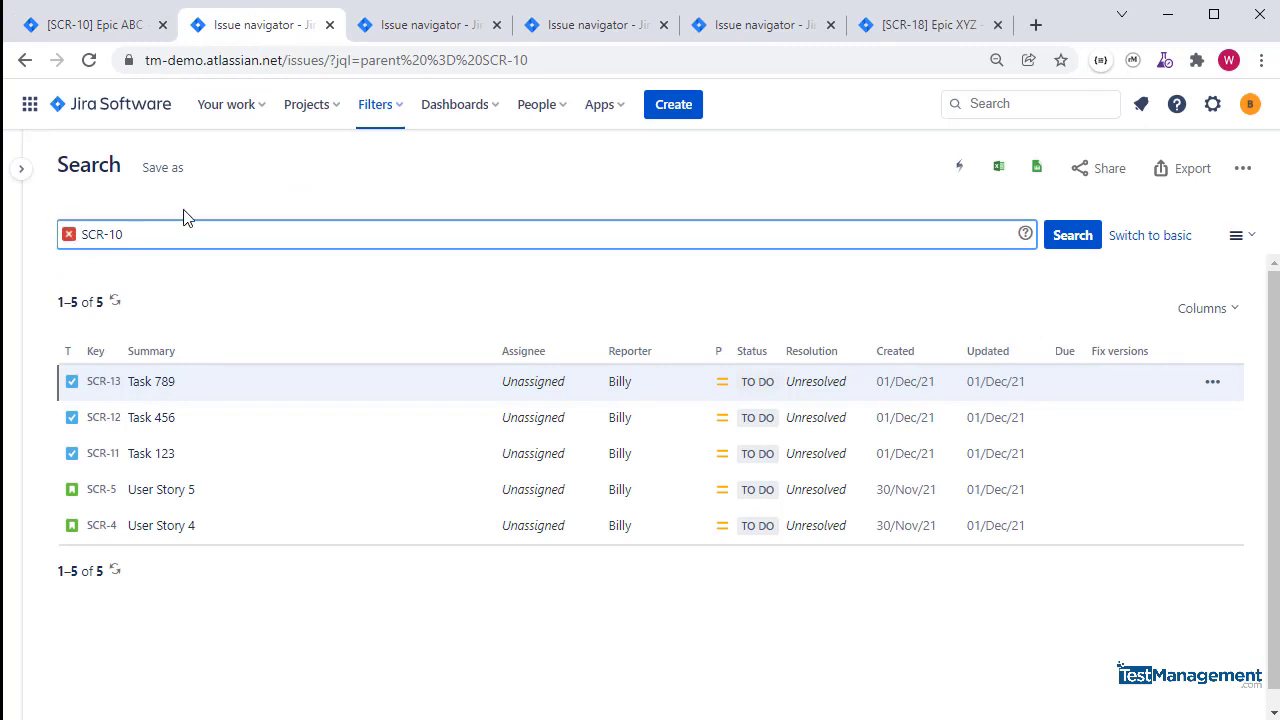
{"action": "type", "text": "parent "}
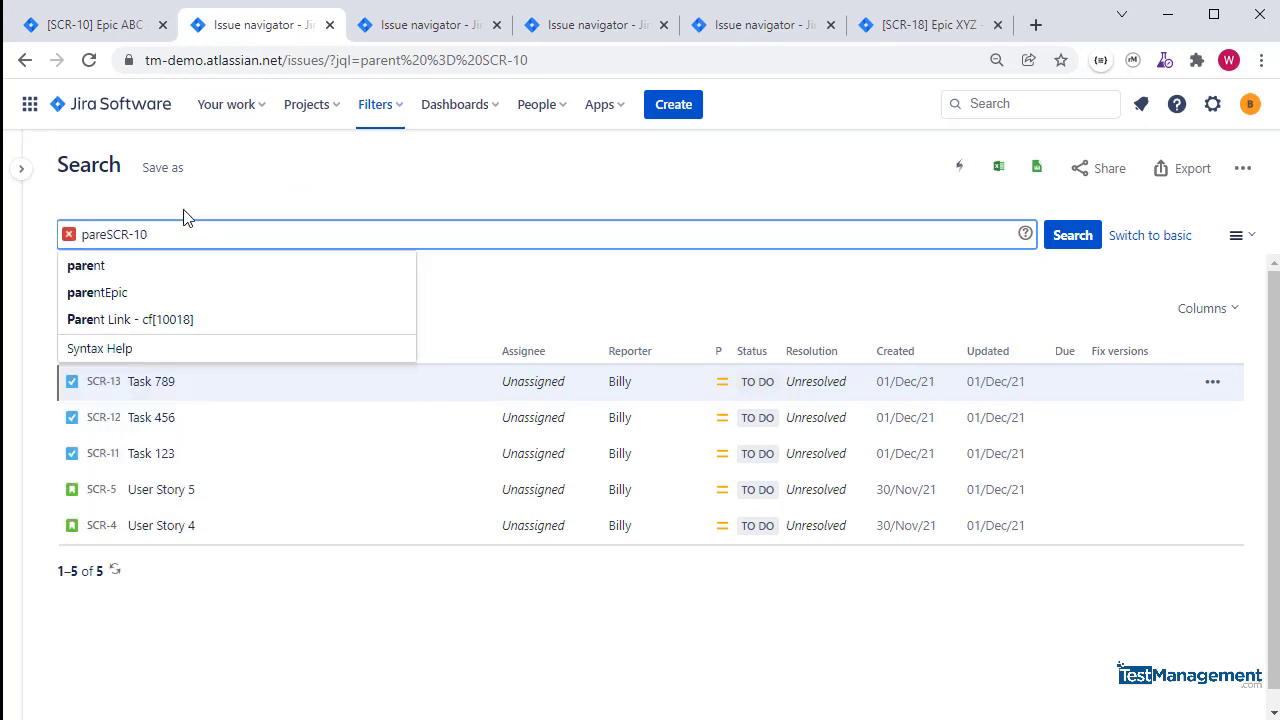
{"action": "type", "text": "="}
{"action": "key", "text": "Return"}
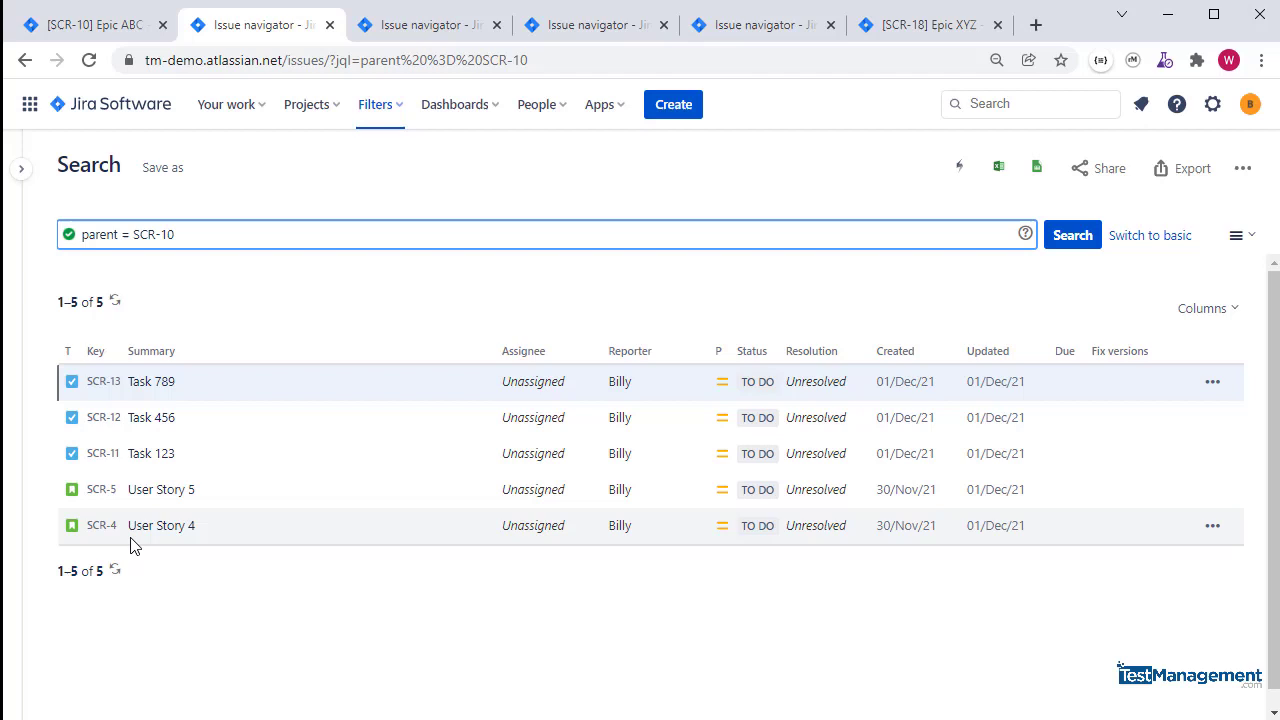
{"action": "left_click_drag", "start_coordinate": [133, 233], "coordinate": [187, 233]}
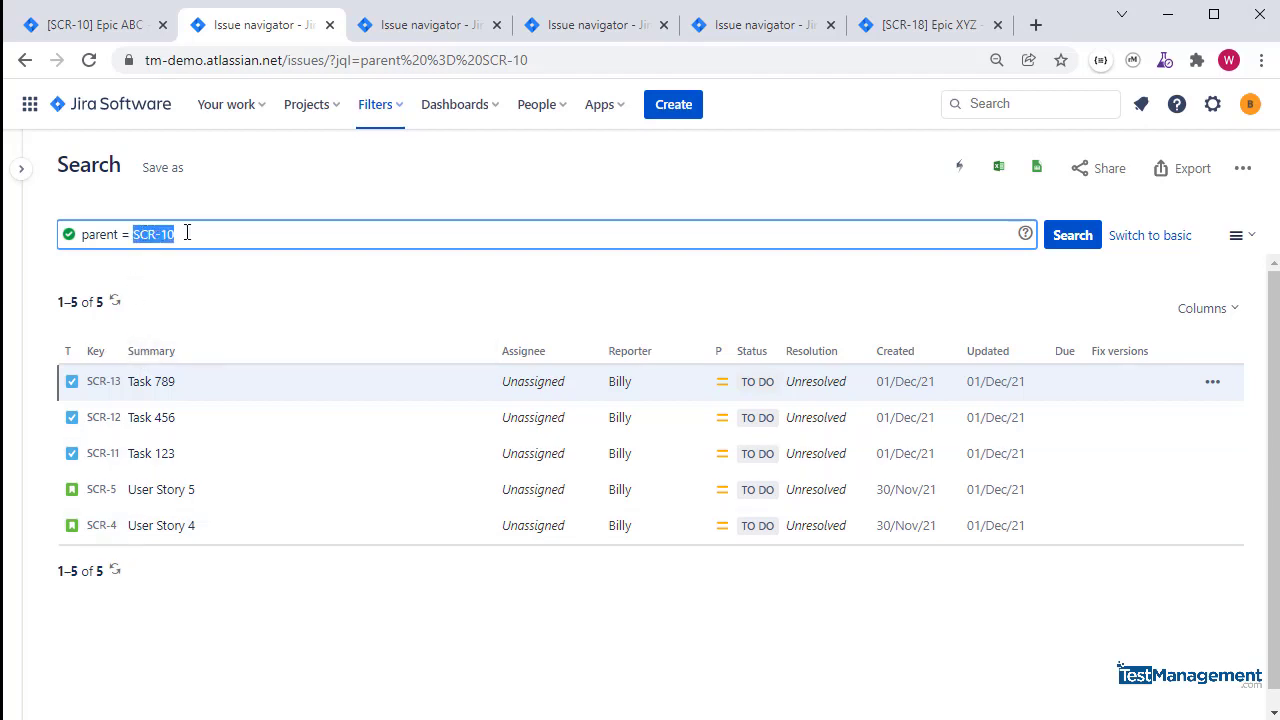
{"action": "left_click", "coordinate": [148, 234]}
Change the query to parent in (SCR-10, SCR-18) and run it, returning seven issues.
{"action": "key", "text": "BackSpace"}
{"action": "key", "text": "BackSpace"}
{"action": "type", "text": "in"}
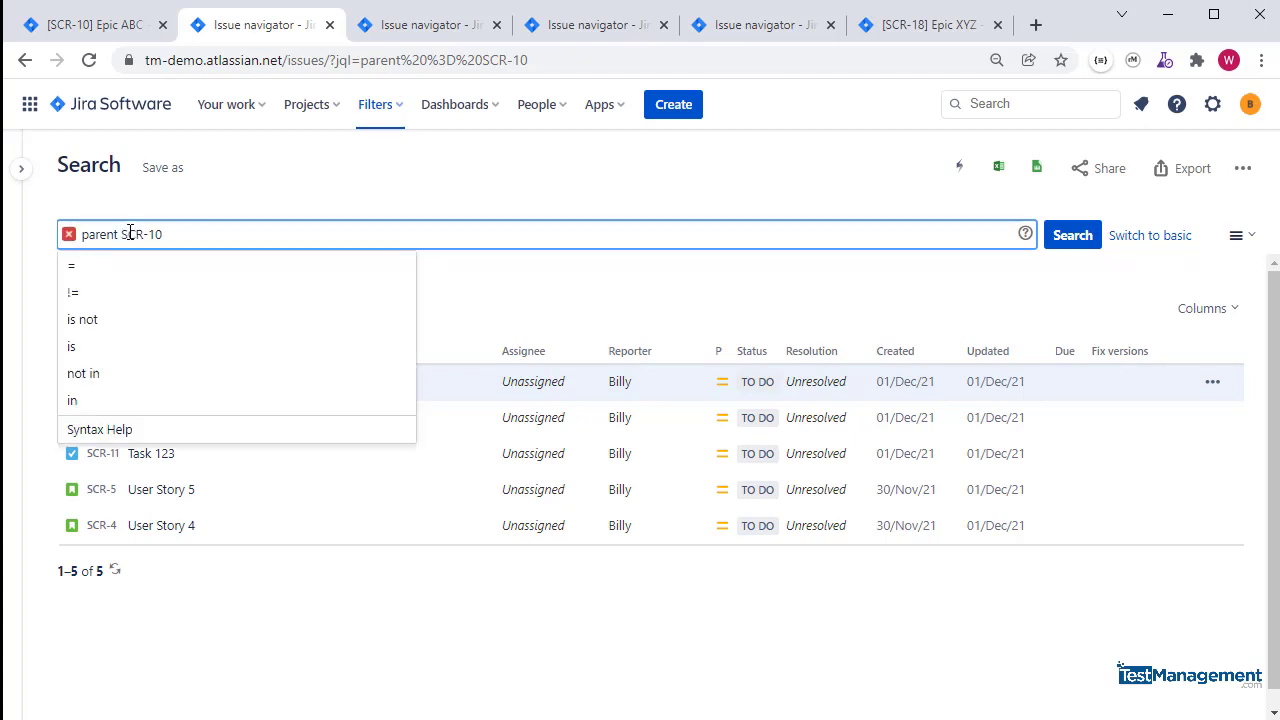
{"action": "type", "text": " ("}
{"action": "key", "text": "End"}
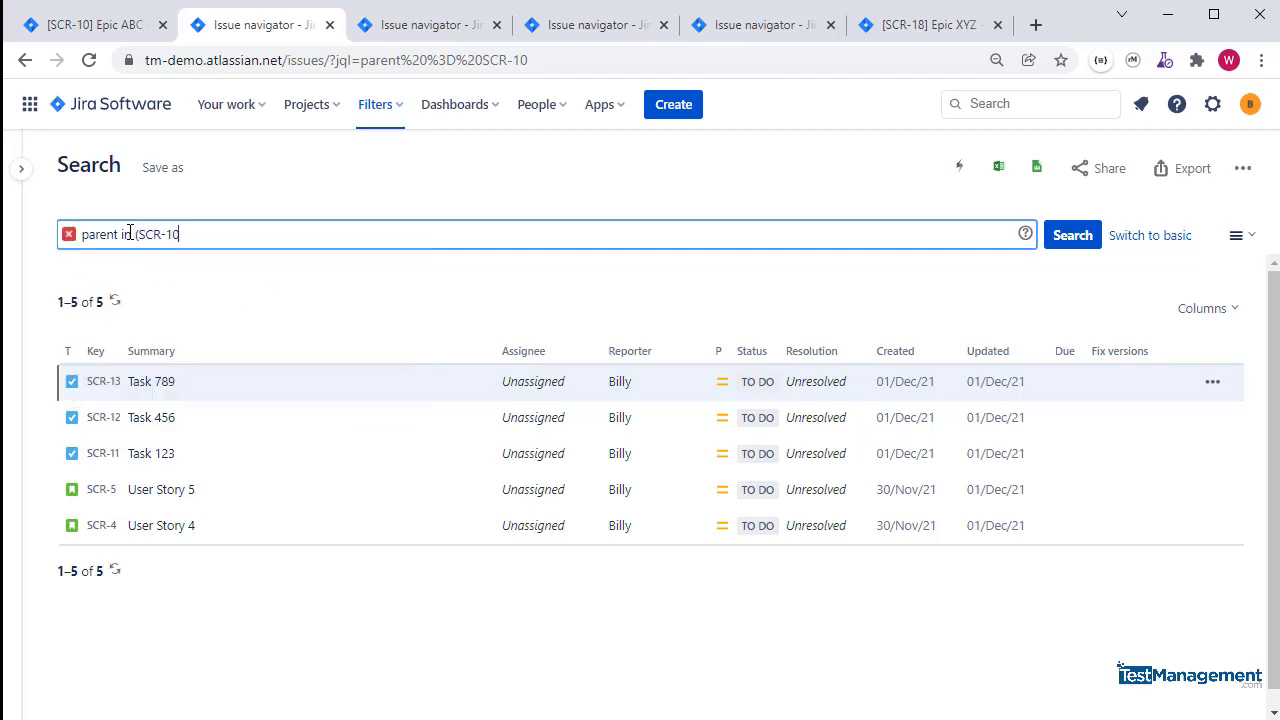
{"action": "type", "text": ", SCR-18"}
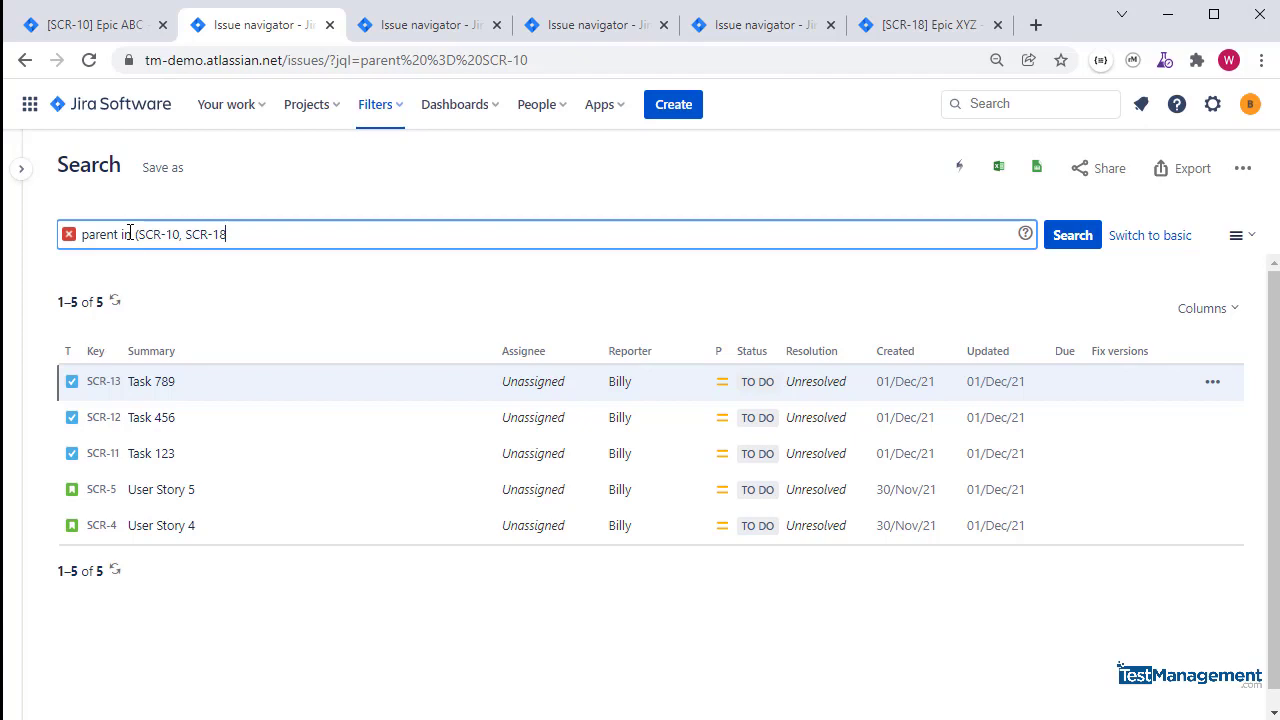
{"action": "type", "text": "9)"}
{"action": "key", "text": "Return"}
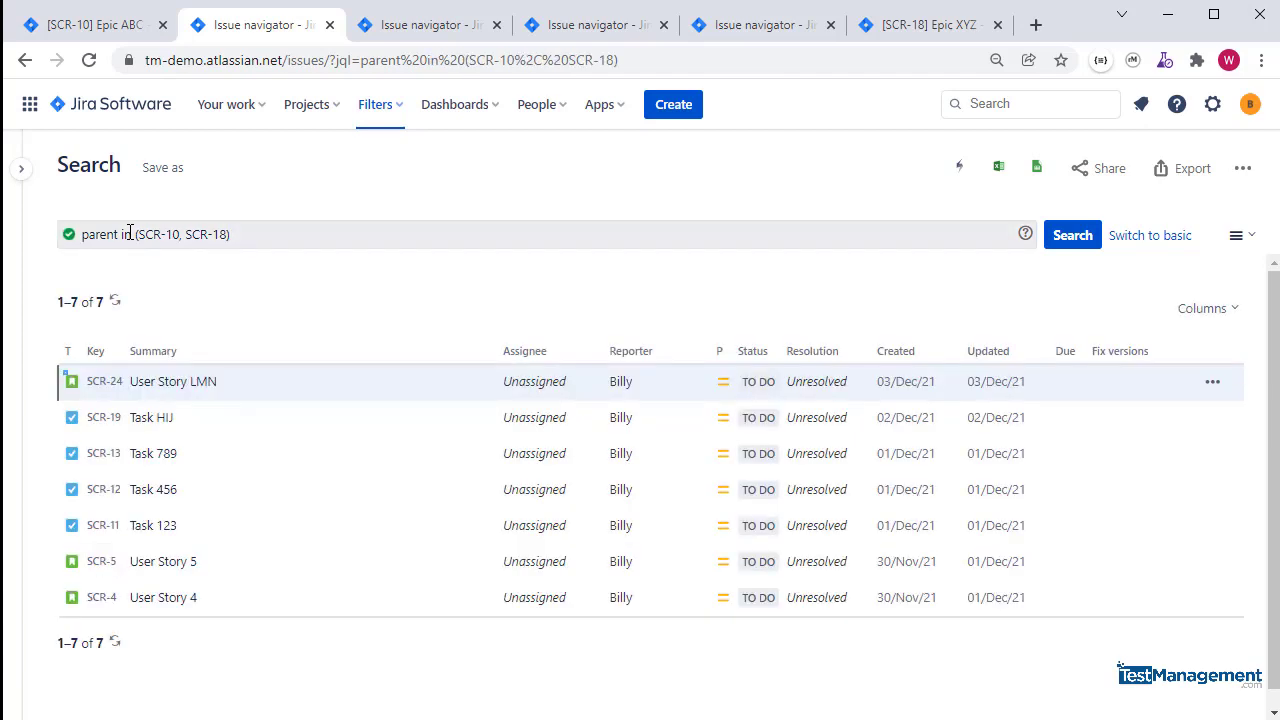
{"action": "left_click_drag", "start_coordinate": [135, 234], "coordinate": [228, 234]}
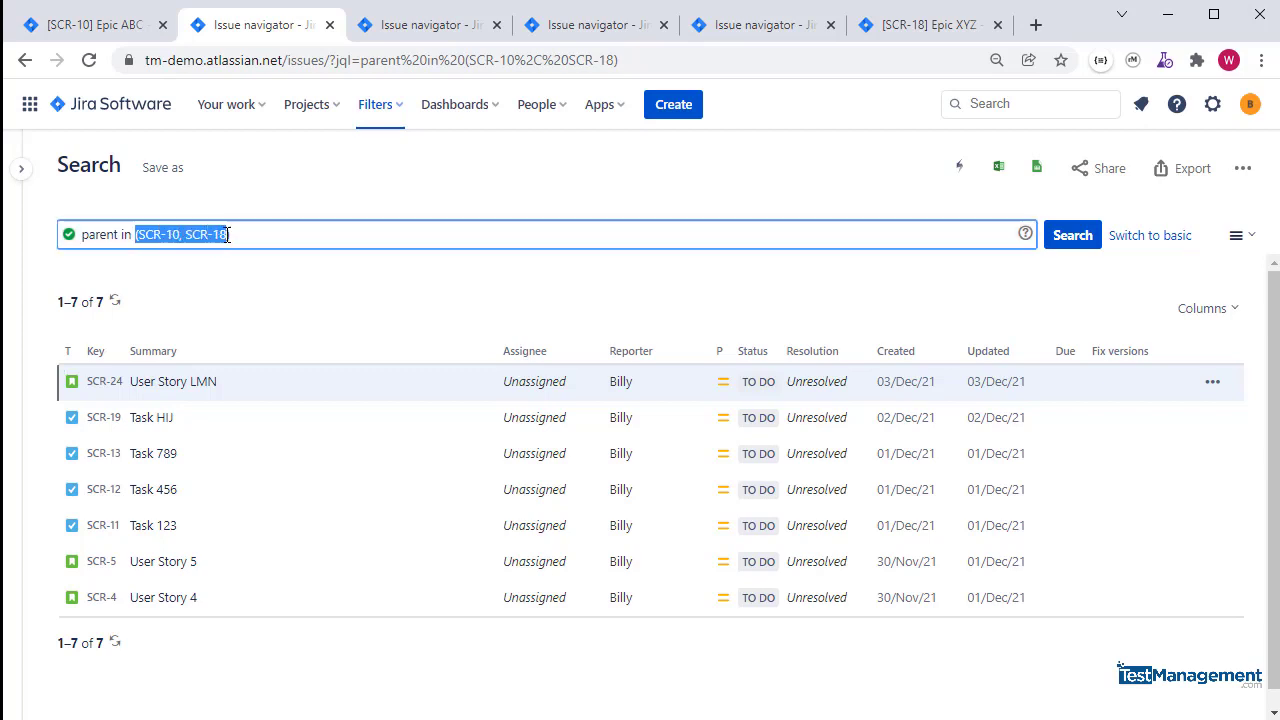
{"action": "left_click", "coordinate": [258, 234]}
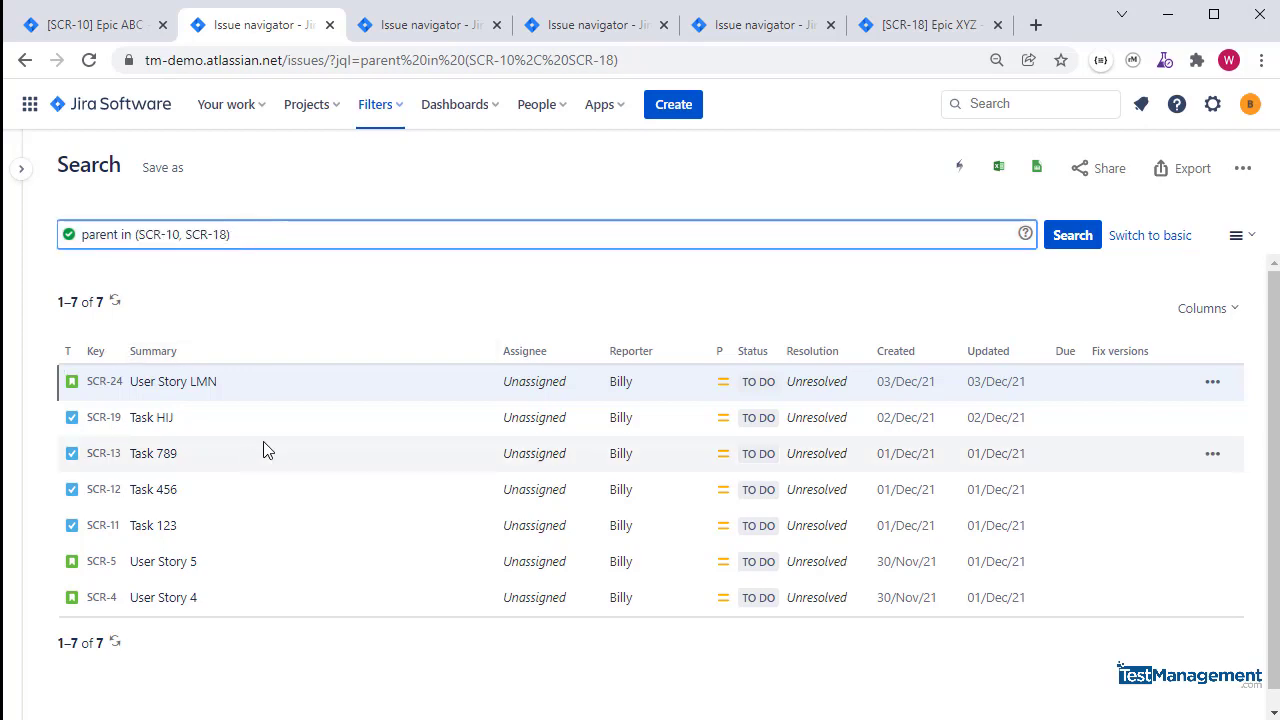
Open task SCR-12 in a new tab to view sub-tasks SCR-14 and SCR-15, then return to the results.
{"action": "right_click", "coordinate": [108, 490]}
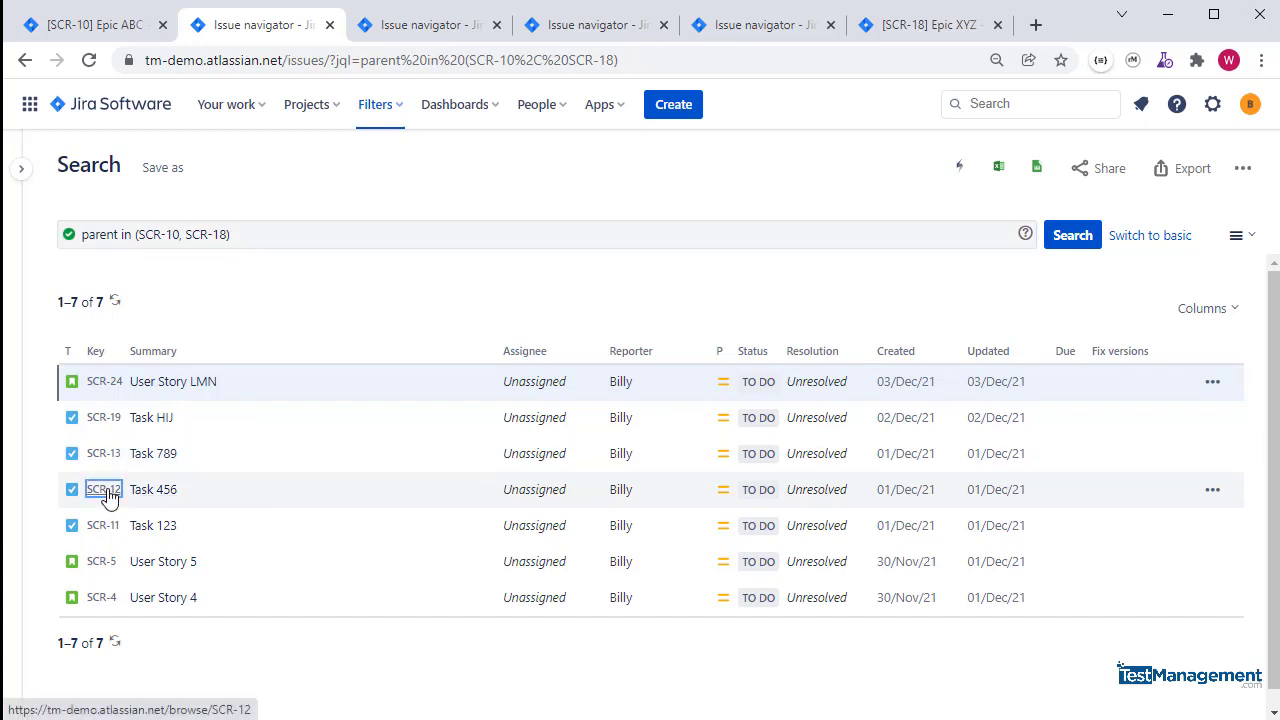
{"action": "left_click", "coordinate": [172, 512]}
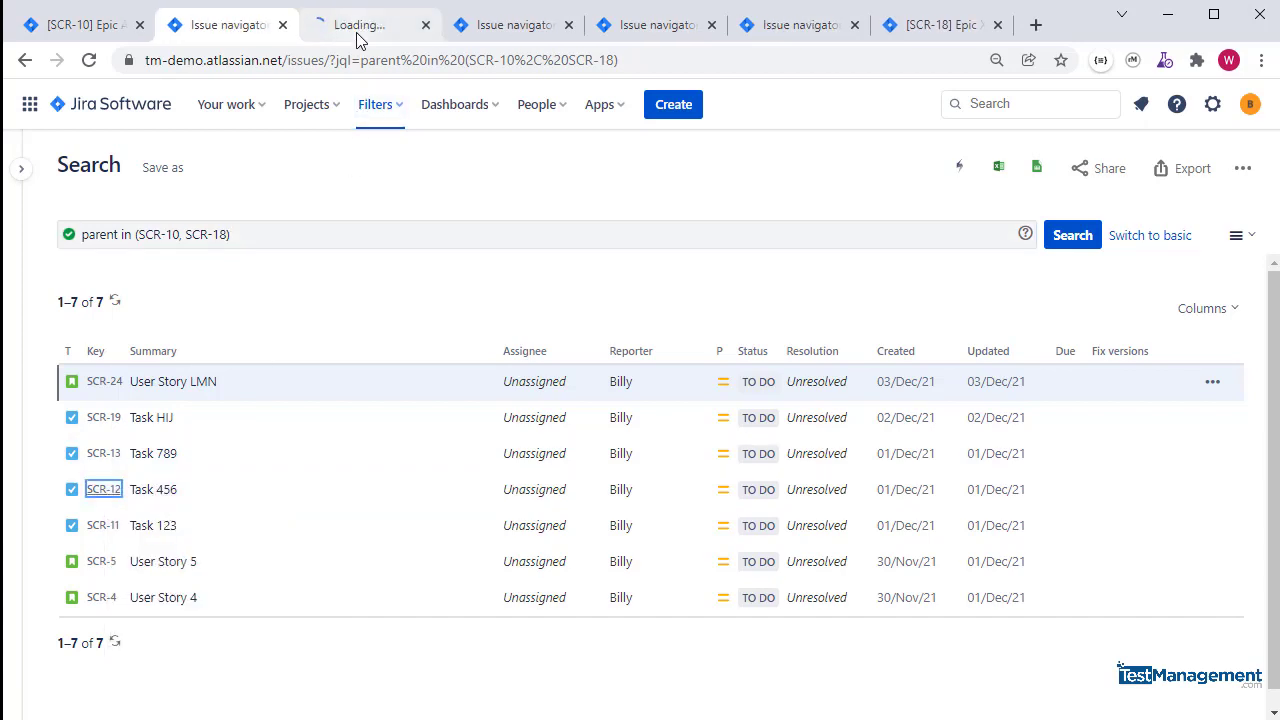
{"action": "left_click", "coordinate": [358, 36]}
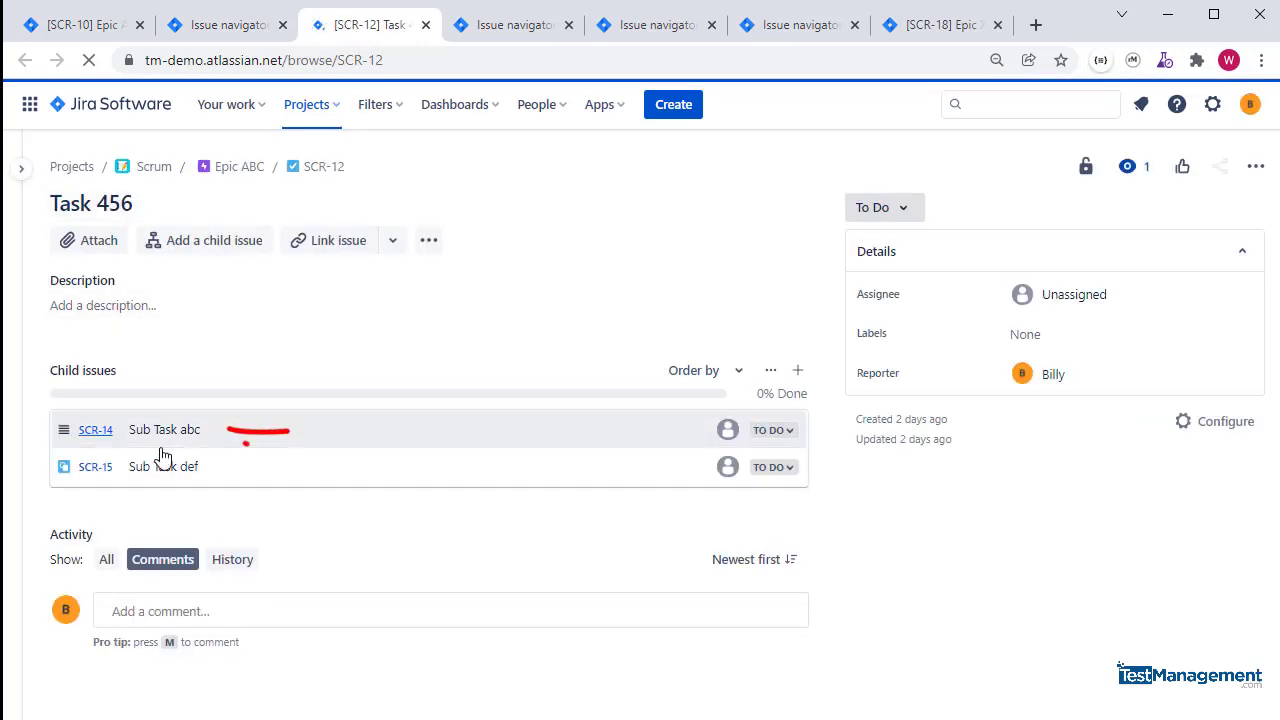
{"action": "left_click", "coordinate": [225, 27]}
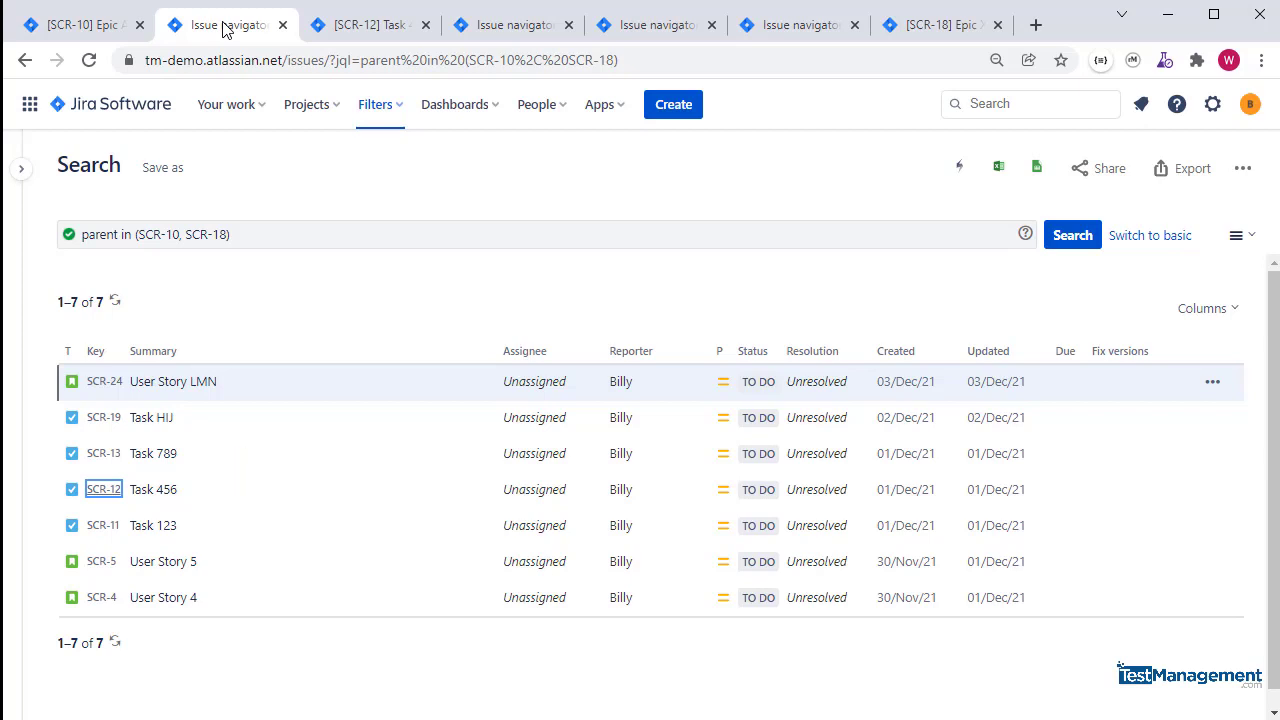
Check SCR-10's linked issues, then view the linkedIssues("SCR-10") search showing only Bug 1000.
{"action": "left_click", "coordinate": [88, 25]}
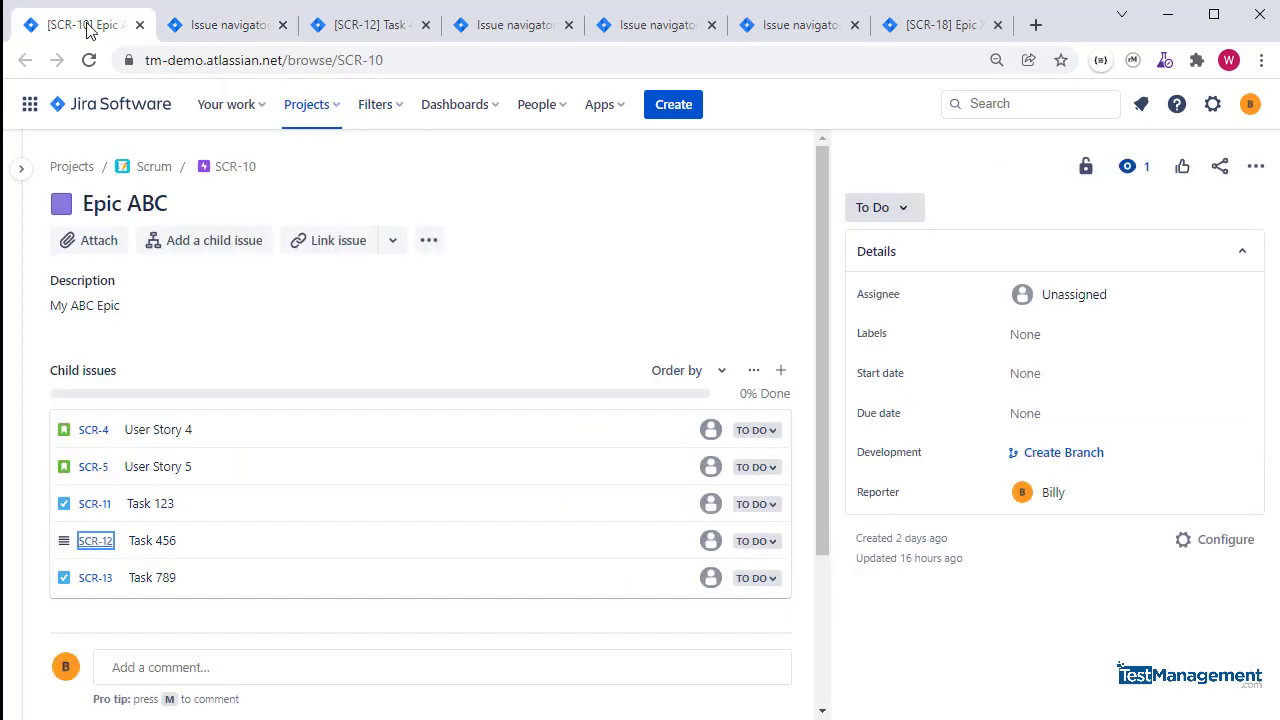
{"action": "scroll", "coordinate": [243, 522], "scroll_direction": "down", "scroll_amount": 2}
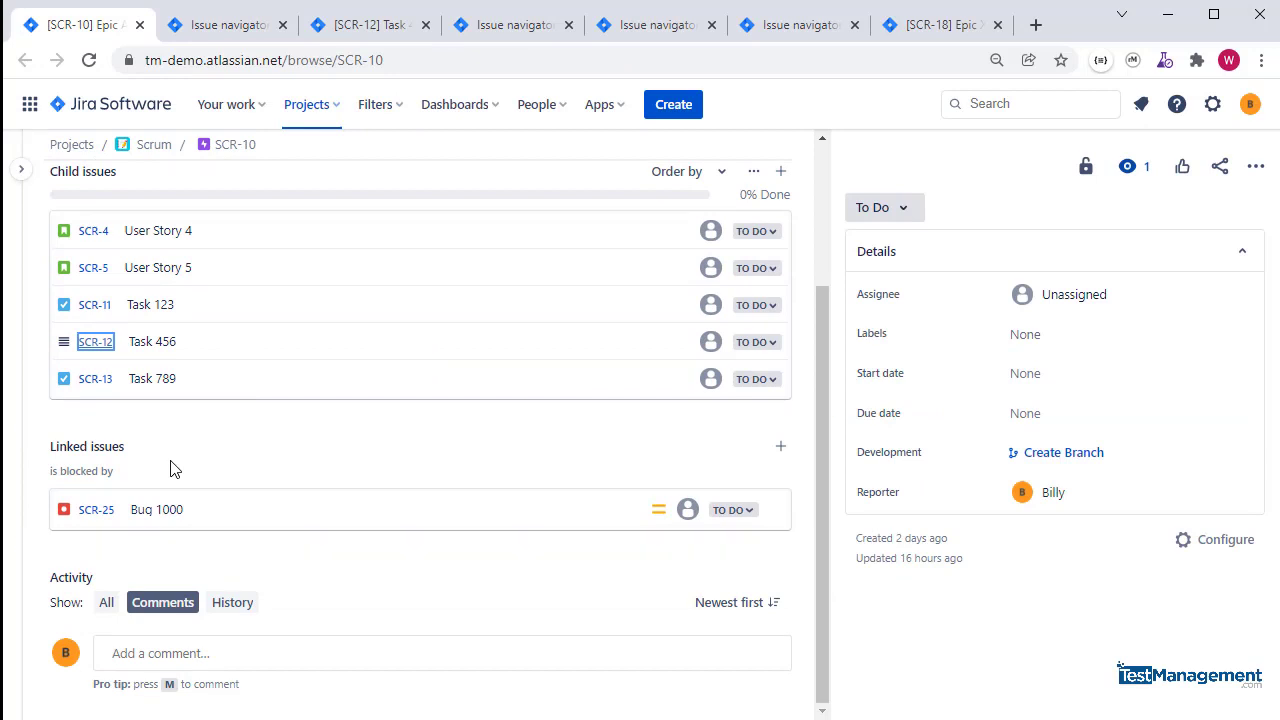
{"action": "left_click", "coordinate": [222, 33]}
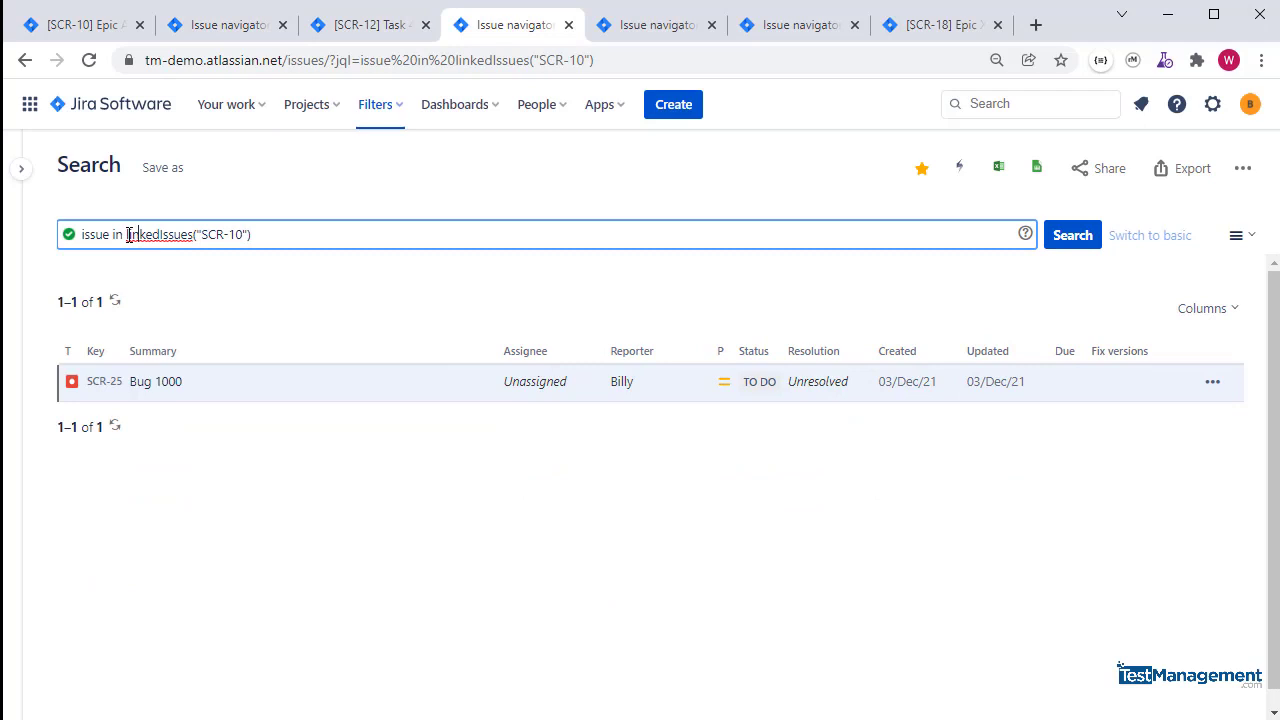
Highlight the parts of the linkedIssues("SCR-10") query, then highlight 'is blocked by' on the SCR-10 epic page.
{"action": "left_click_drag", "start_coordinate": [126, 234], "coordinate": [250, 235]}
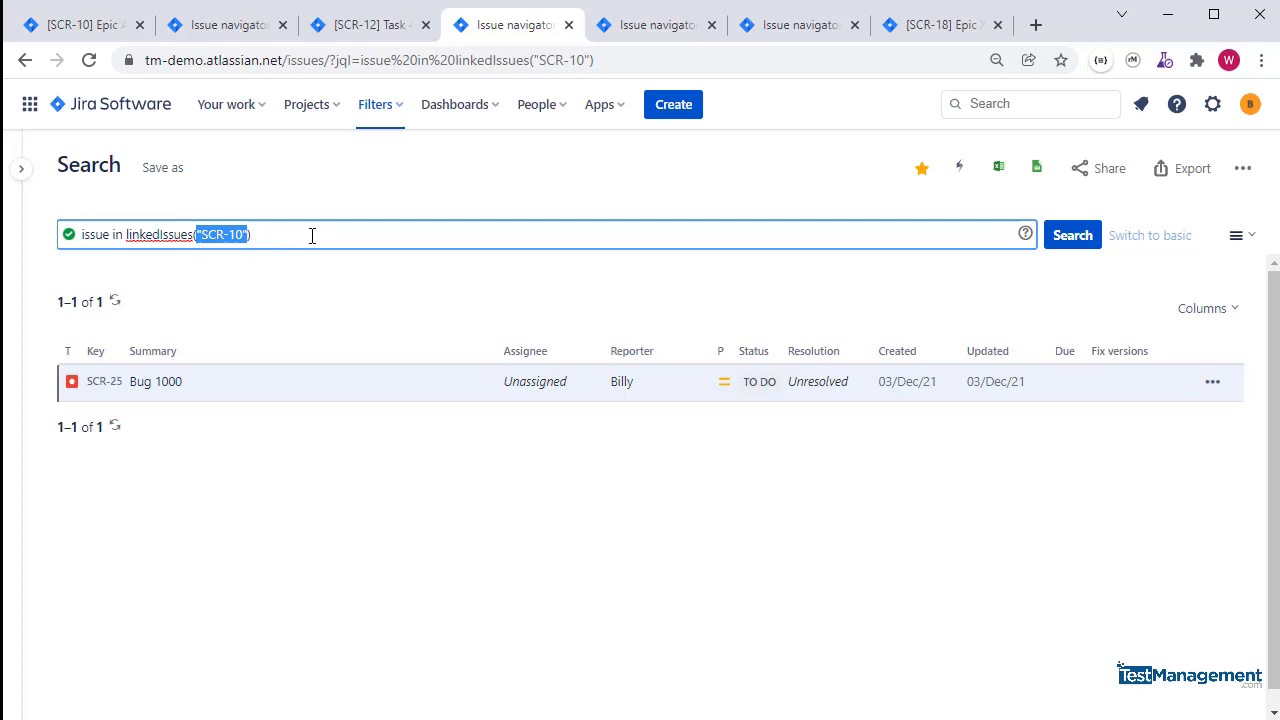
{"action": "double_click", "coordinate": [93, 236]}
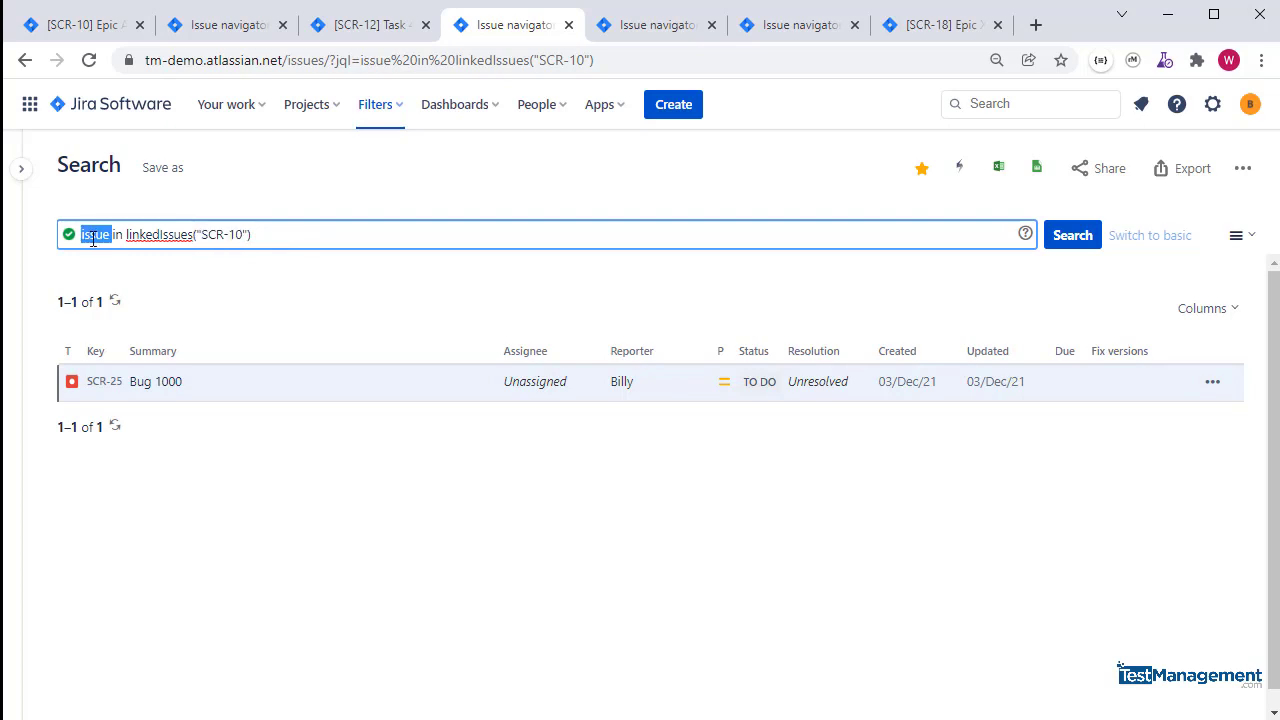
{"action": "left_click", "coordinate": [158, 239]}
{"action": "left_click_drag", "start_coordinate": [127, 237], "coordinate": [252, 236]}
{"action": "double_click", "coordinate": [229, 234]}
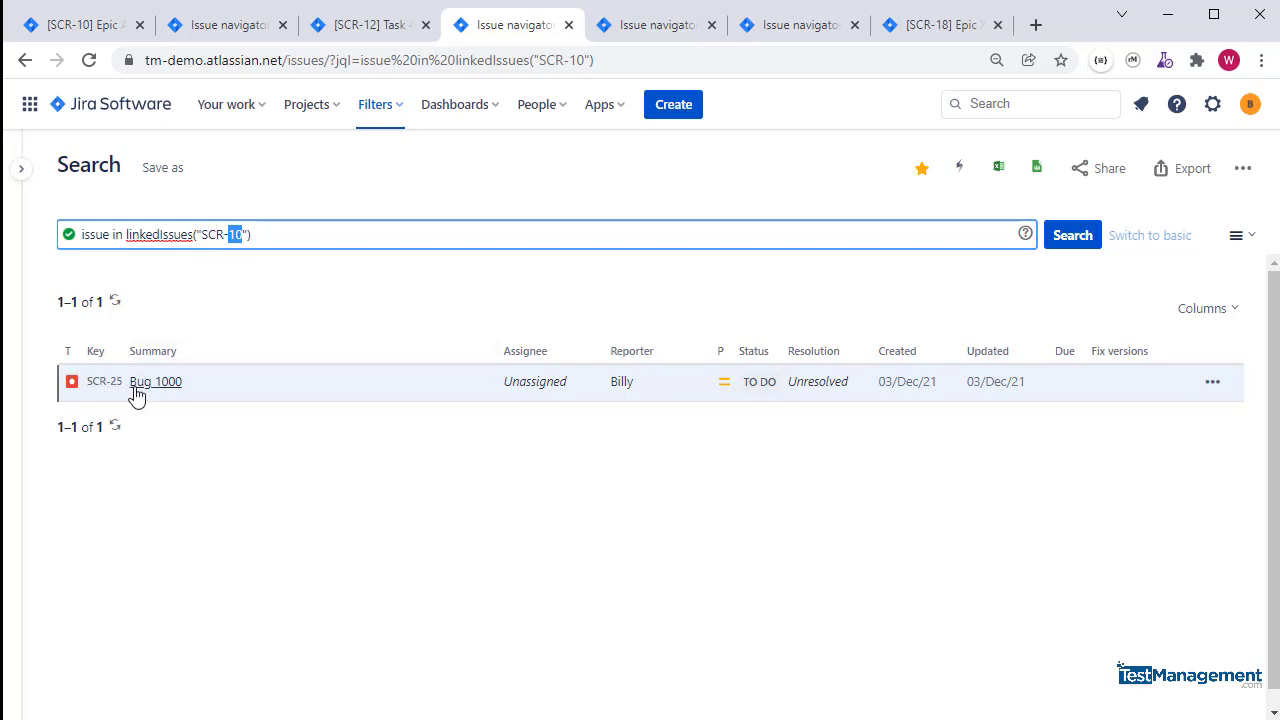
{"action": "left_click", "coordinate": [98, 26]}
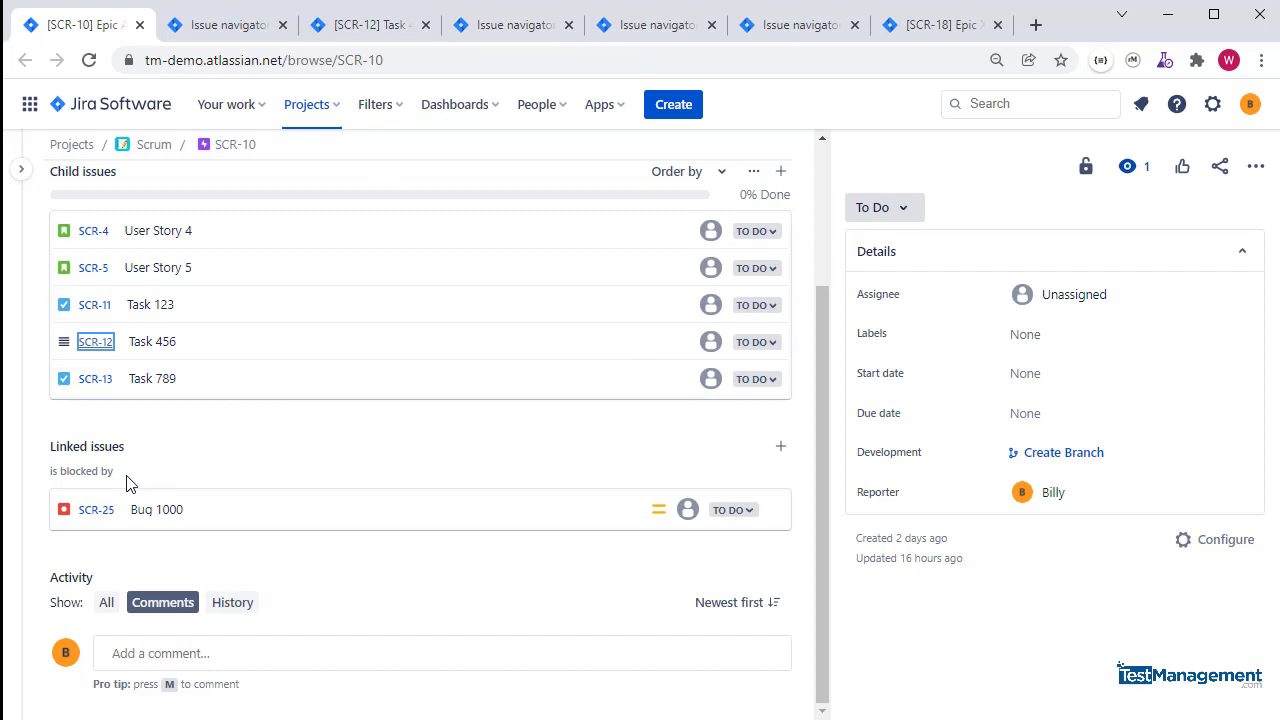
{"action": "triple_click", "coordinate": [63, 475]}
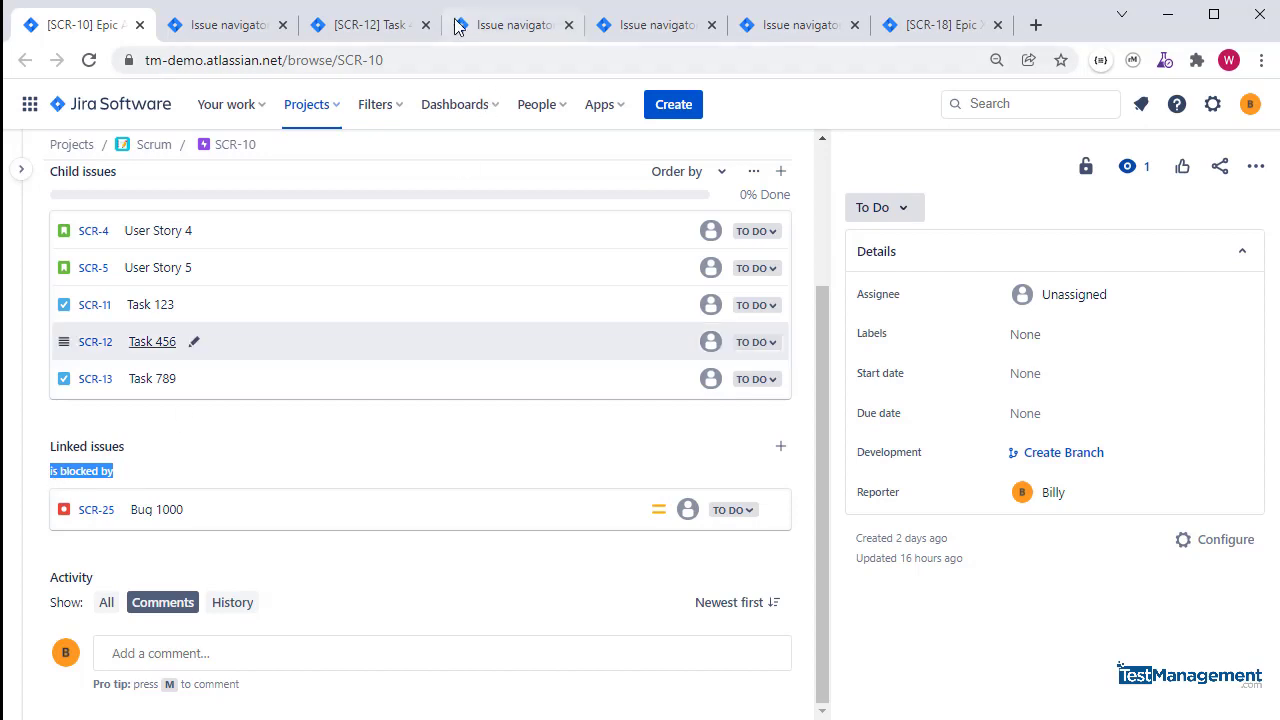
Add the "is blocked by" link type inside linkedIssues() and rerun the search.
{"action": "left_click", "coordinate": [497, 33]}
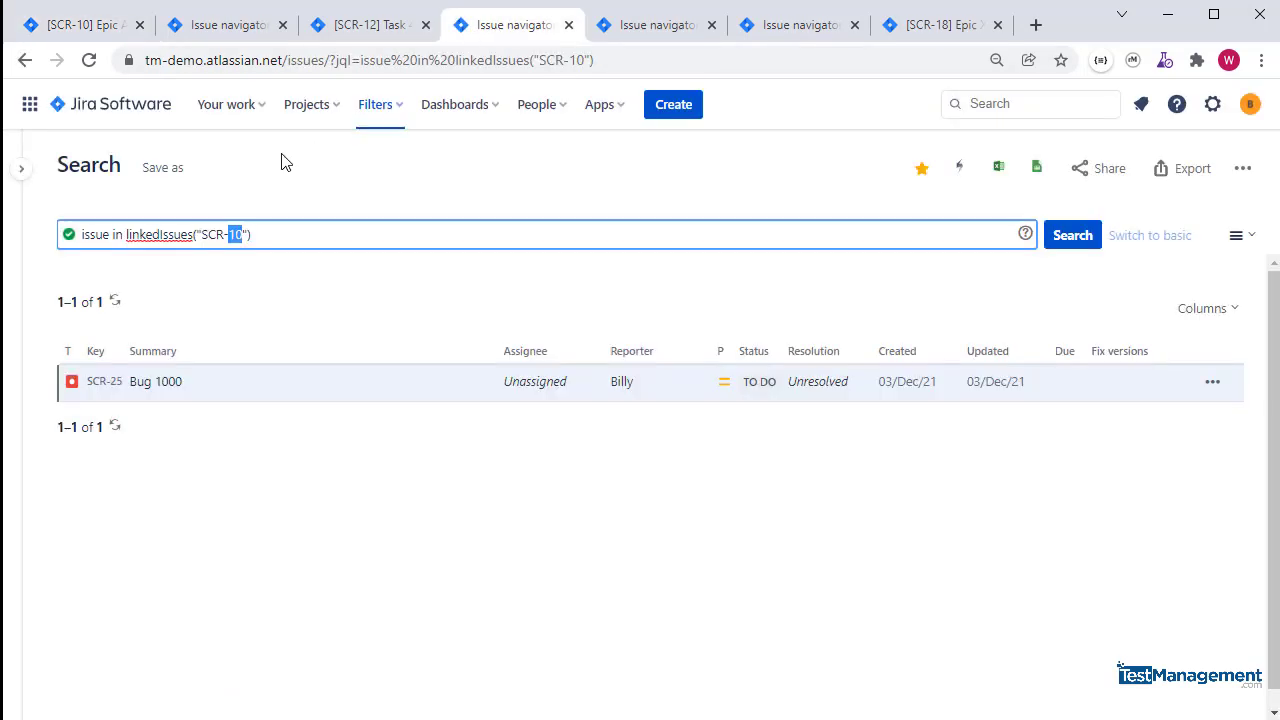
{"action": "left_click", "coordinate": [258, 232]}
{"action": "key", "text": "Left"}
{"action": "type", "text": ", \"is blocked by"}
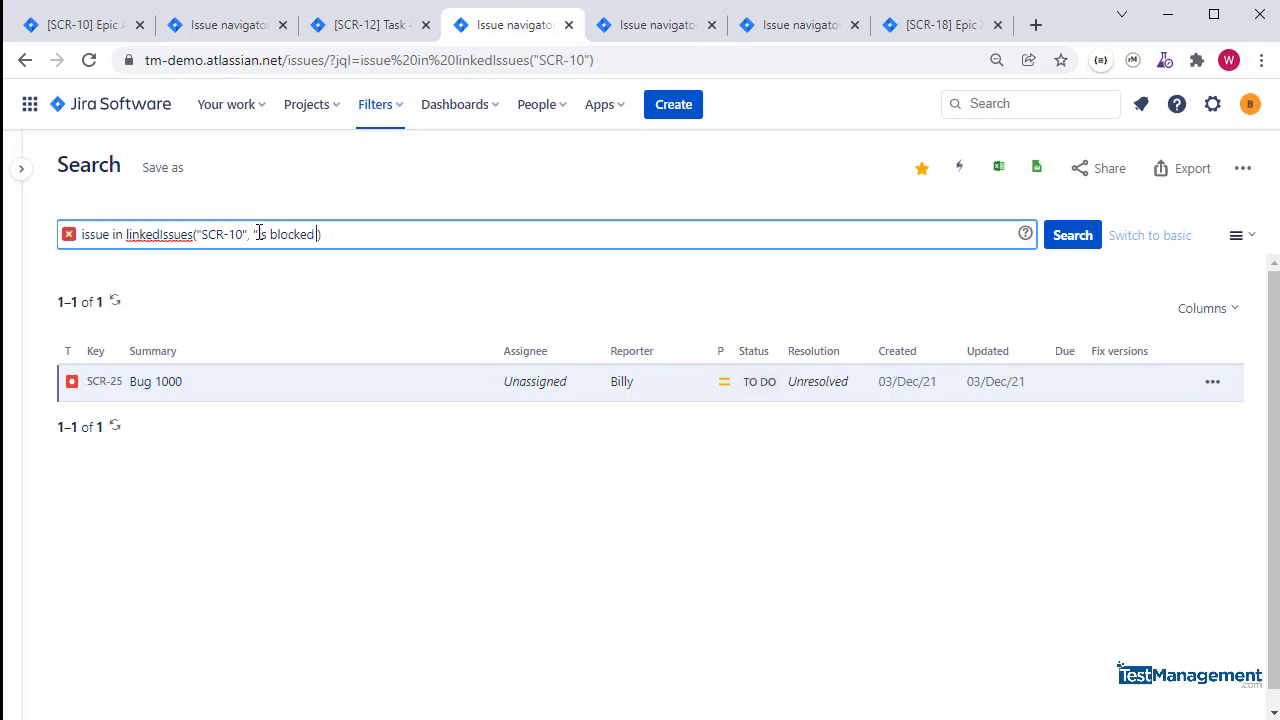
{"action": "type", "text": "\""}
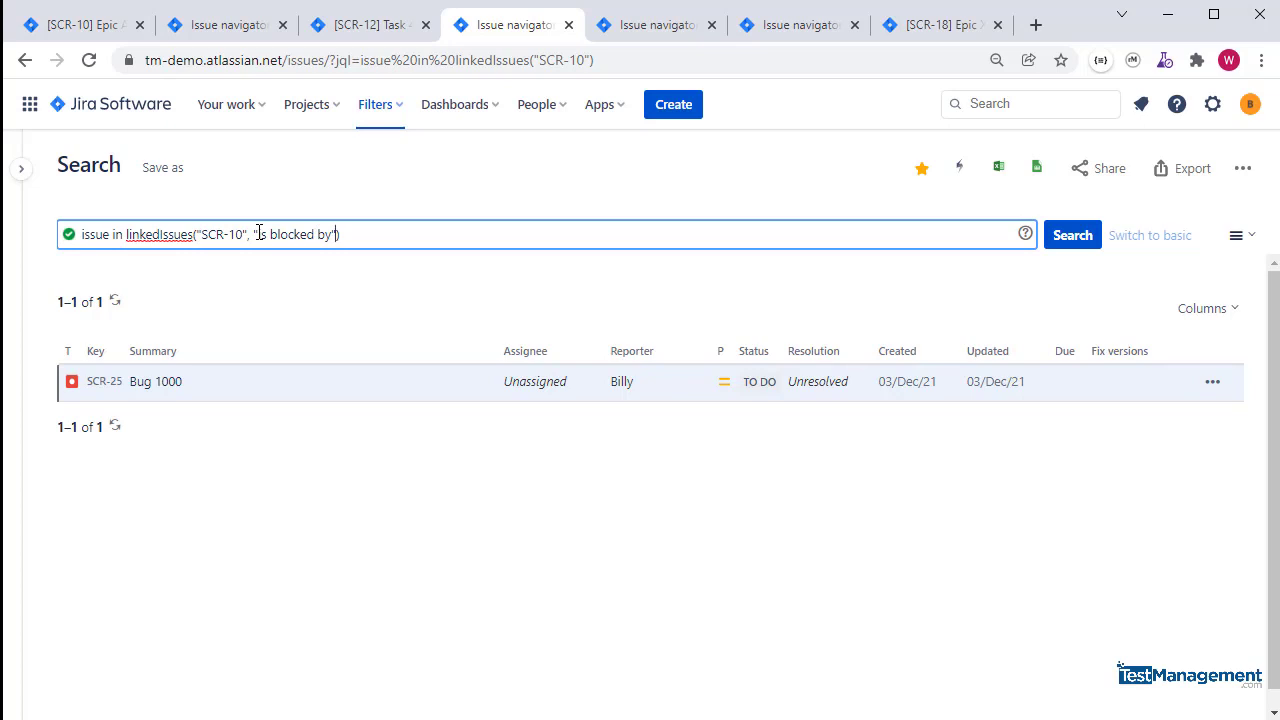
{"action": "key", "text": "Return"}
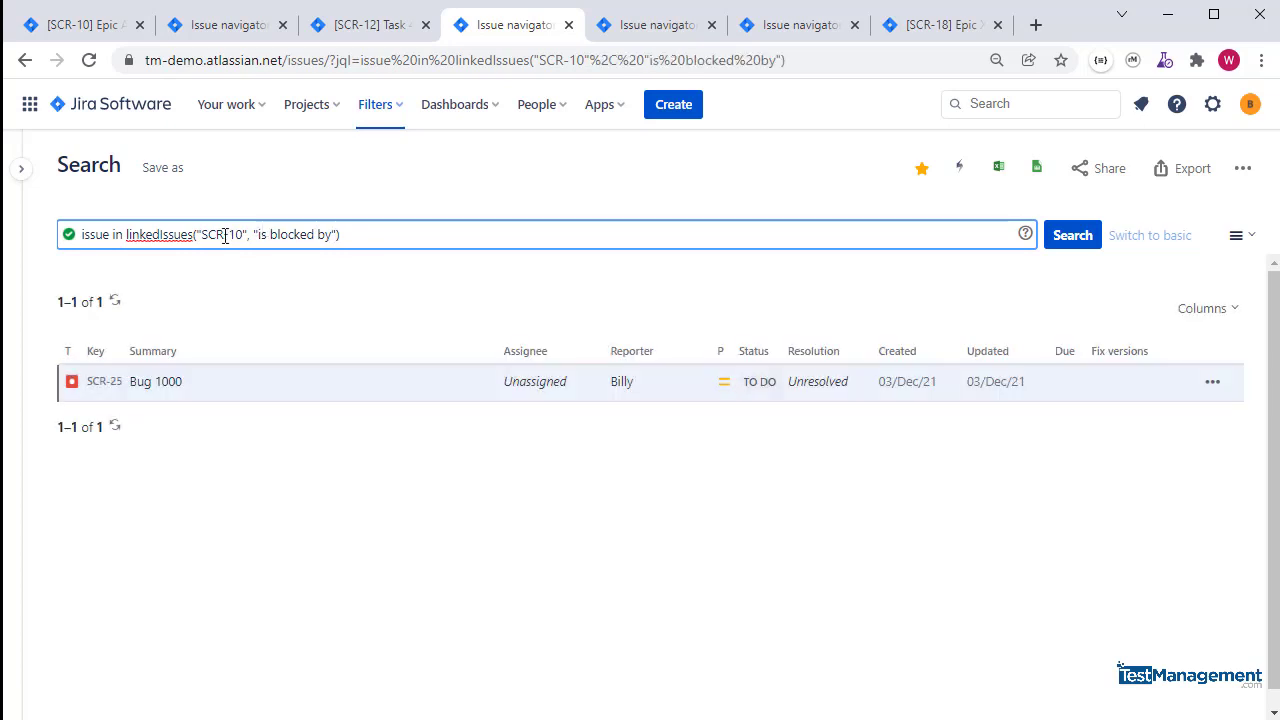
Highlight the SCR-10 and "is blocked by" arguments and the linkedIssues function call.
{"action": "left_click_drag", "start_coordinate": [195, 234], "coordinate": [341, 226]}
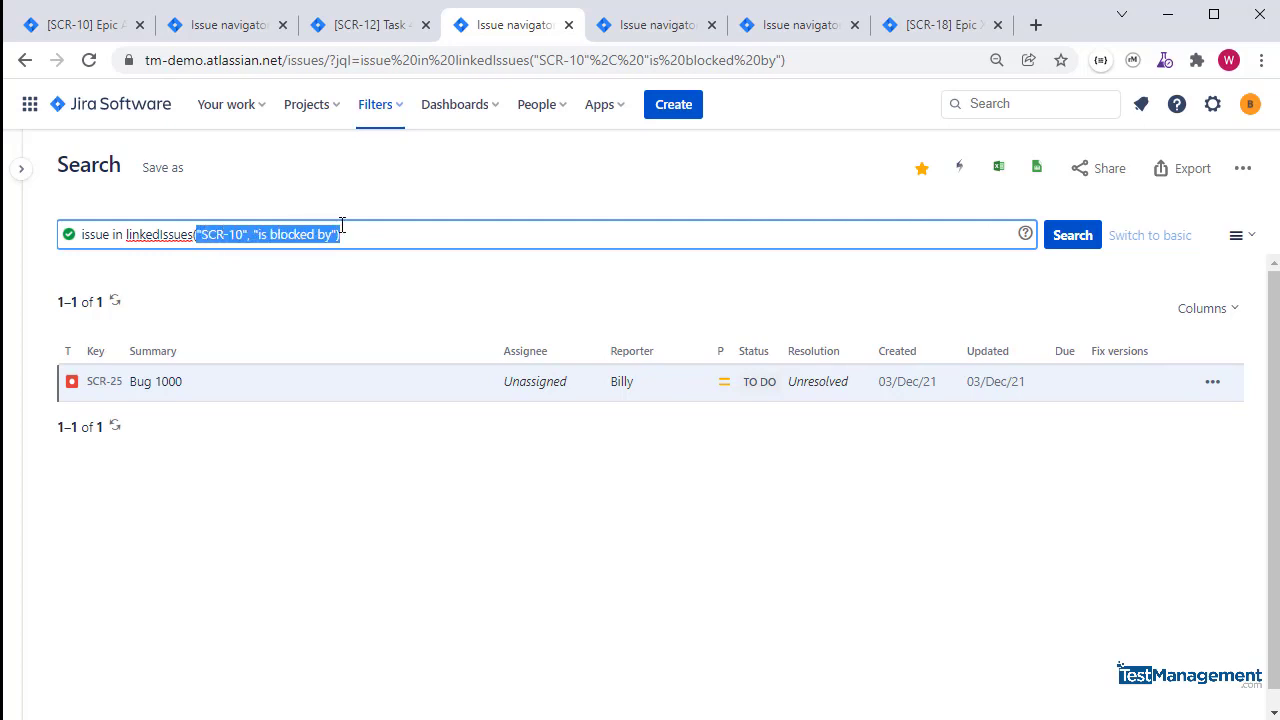
{"action": "left_click_drag", "start_coordinate": [255, 234], "coordinate": [353, 225]}
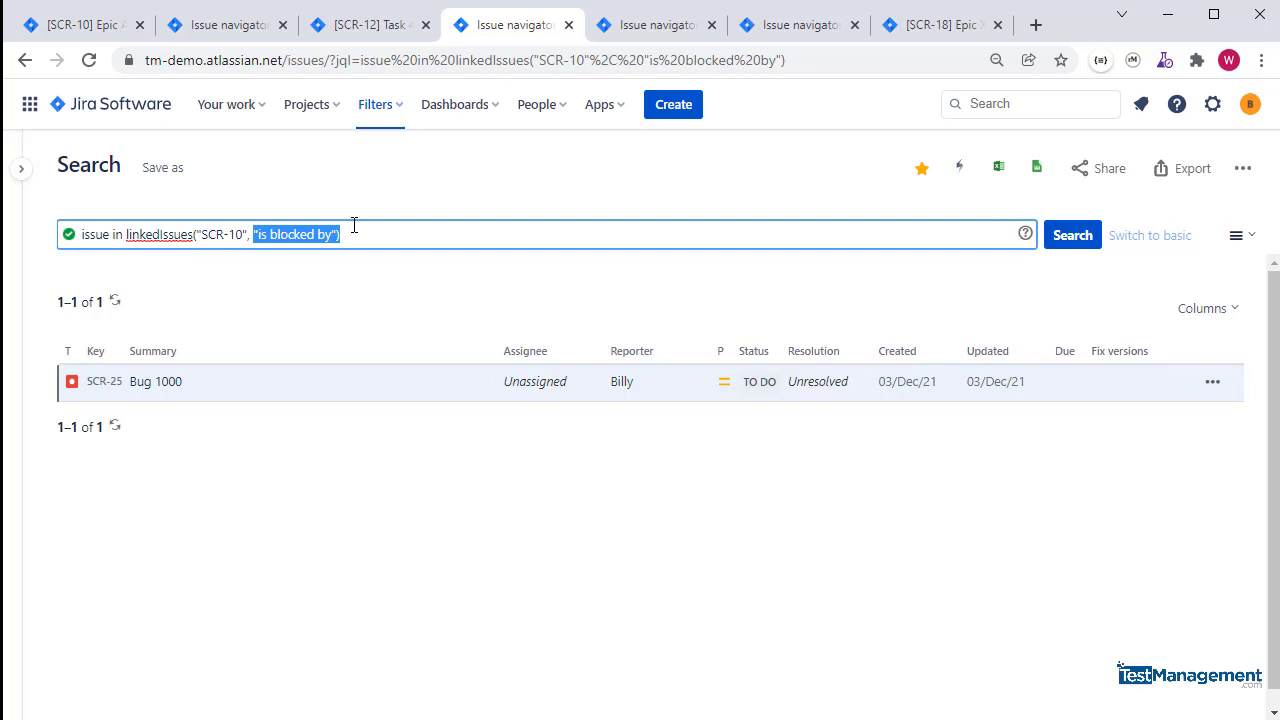
{"action": "left_click", "coordinate": [370, 232]}
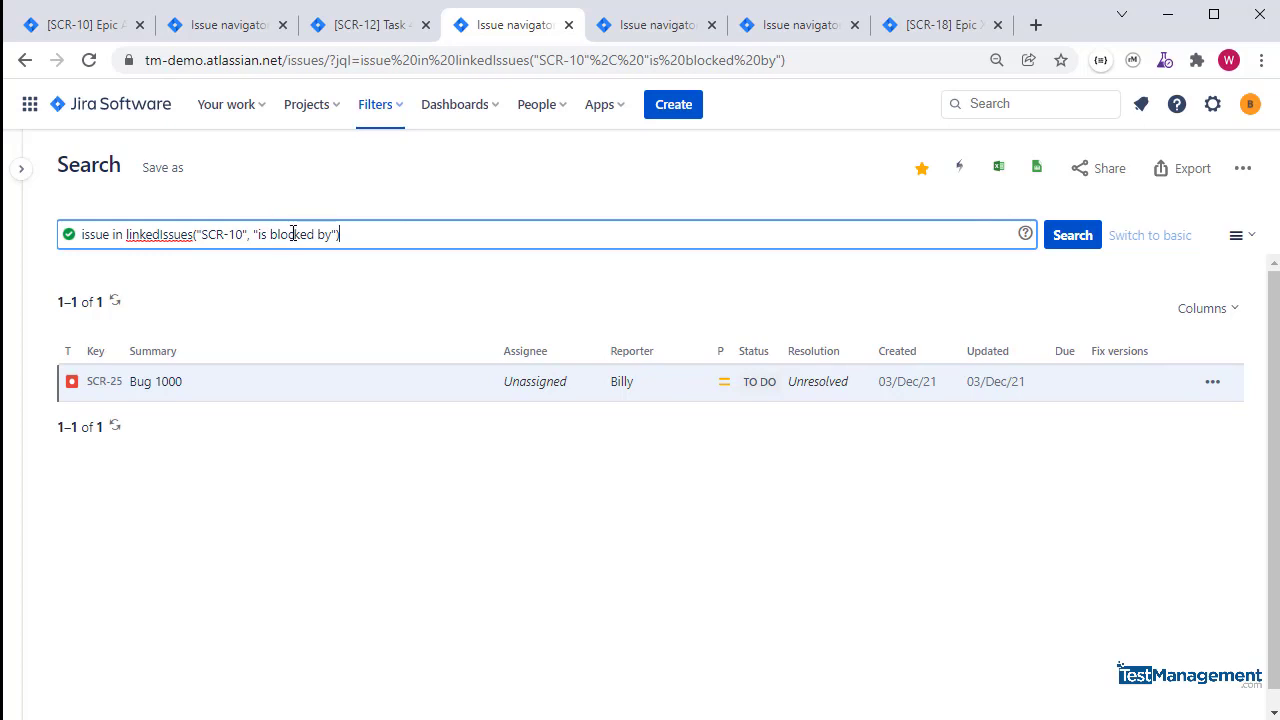
{"action": "left_click_drag", "start_coordinate": [202, 238], "coordinate": [245, 240]}
{"action": "double_click", "coordinate": [145, 236]}
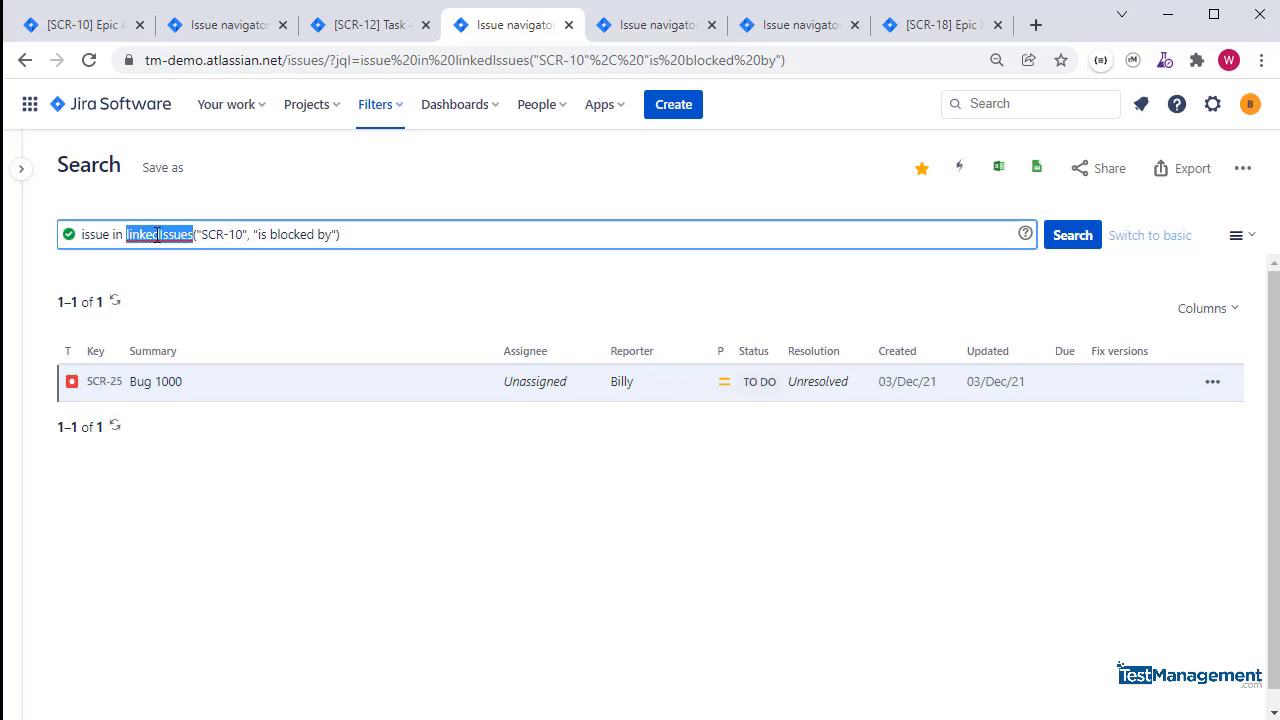
{"action": "left_click_drag", "start_coordinate": [157, 236], "coordinate": [406, 223]}
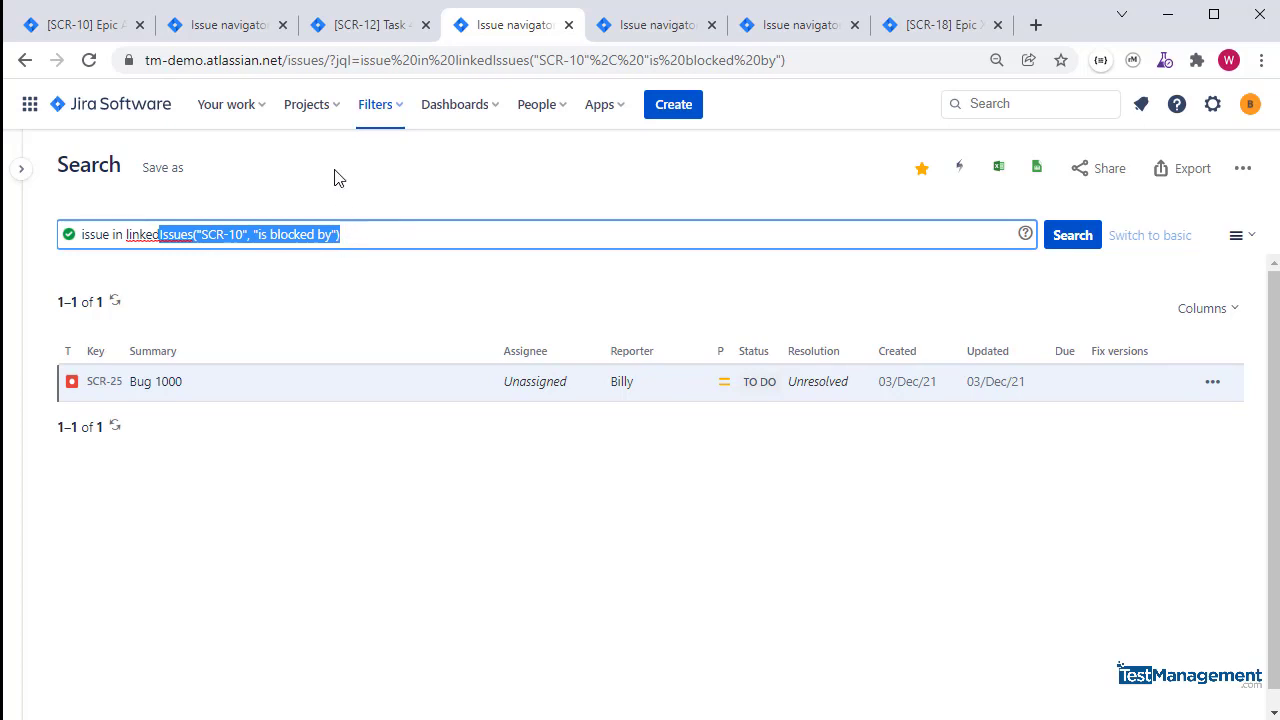
Append 'or parent = SCR-10' to the linked-issues query and run it, returning six issues.
{"action": "left_click", "coordinate": [653, 25]}
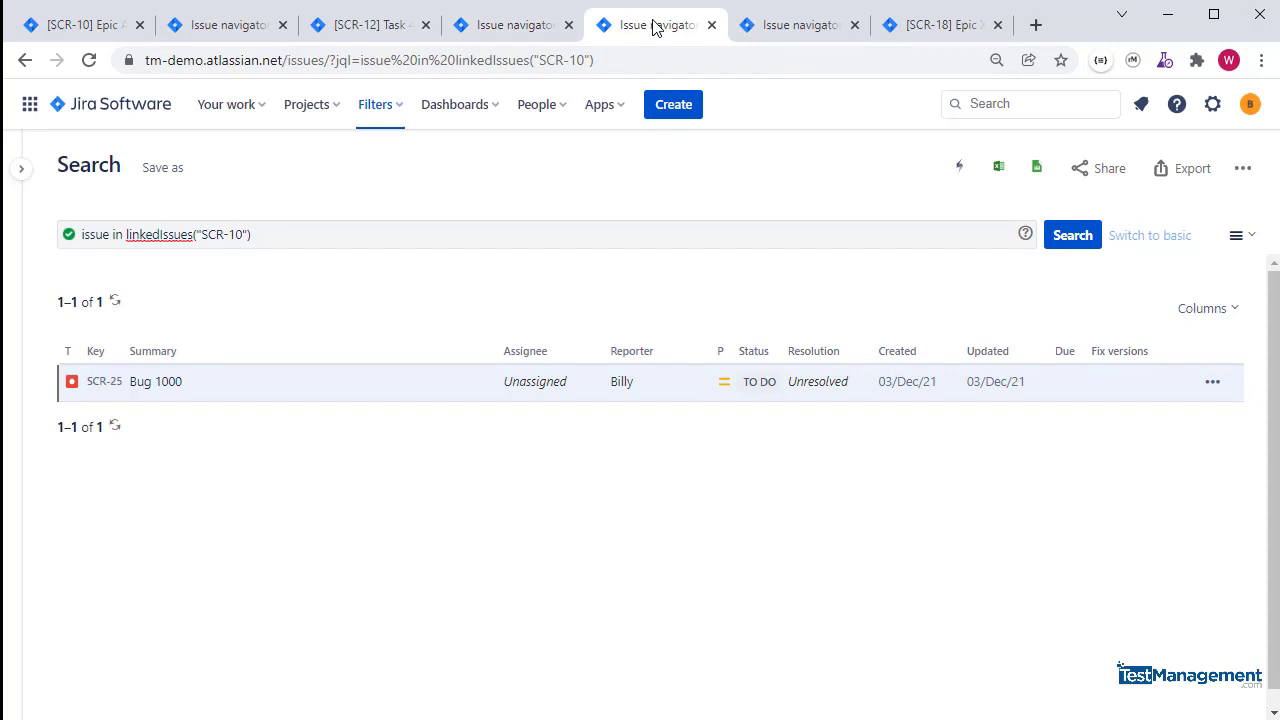
{"action": "left_click", "coordinate": [447, 235]}
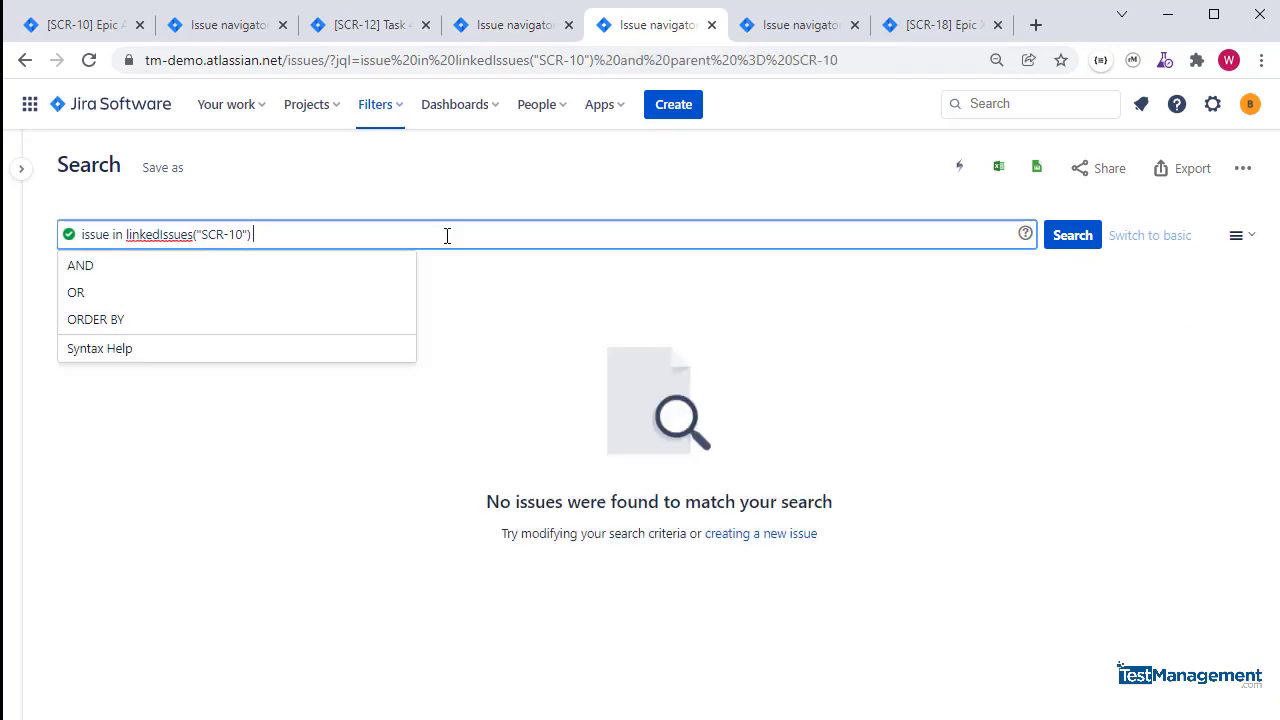
{"action": "type", "text": "or "}
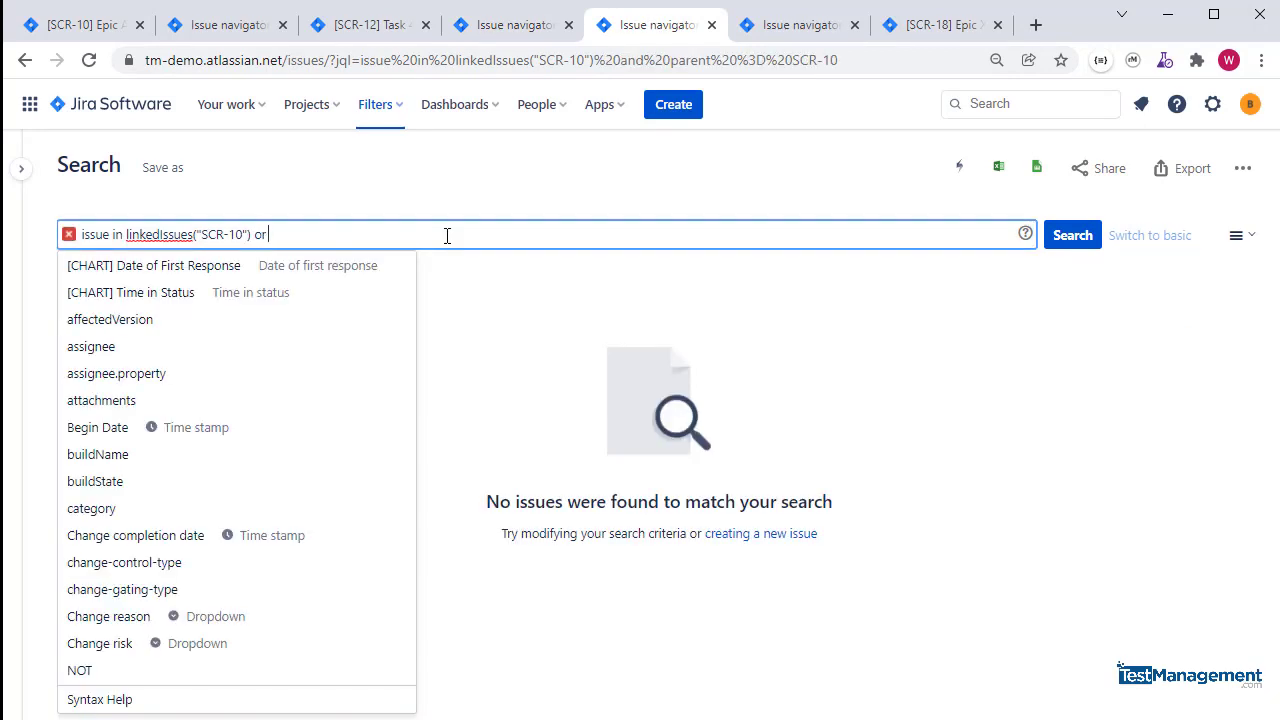
{"action": "type", "text": "parent = SC"}
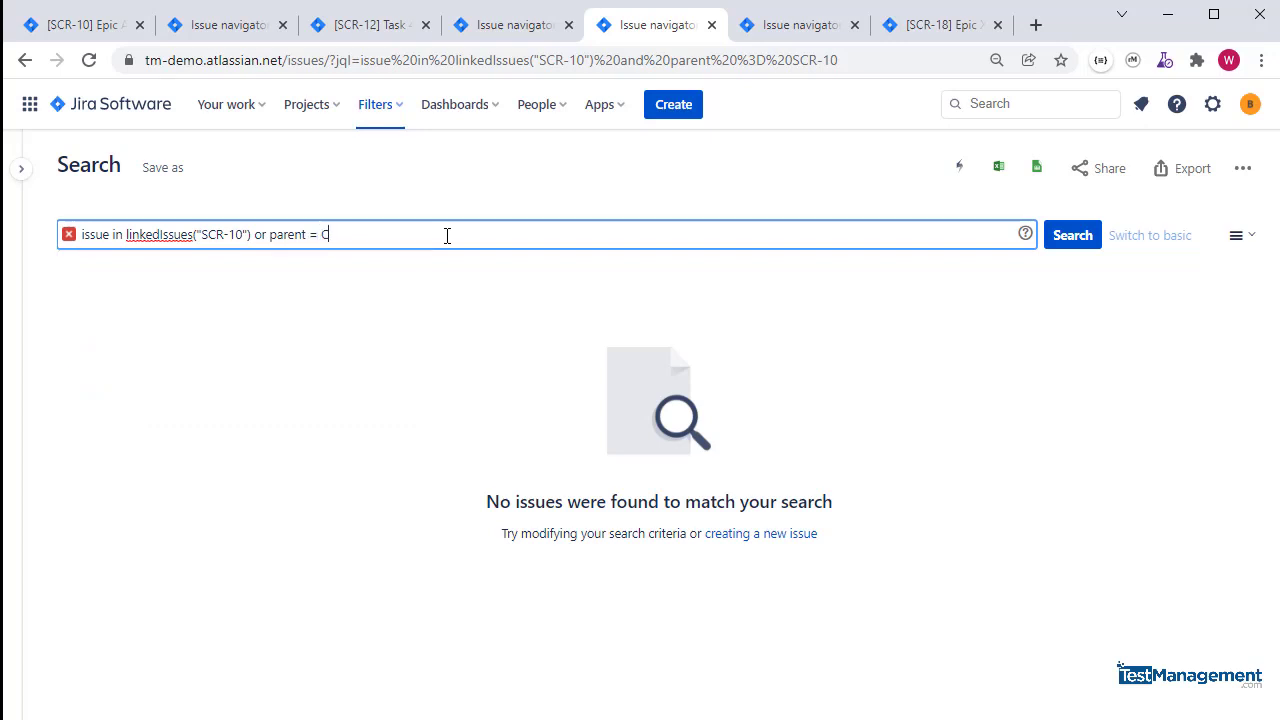
{"action": "key", "text": "BackSpace"}
{"action": "key", "text": "BackSpace"}
{"action": "type", "text": "SCR-10"}
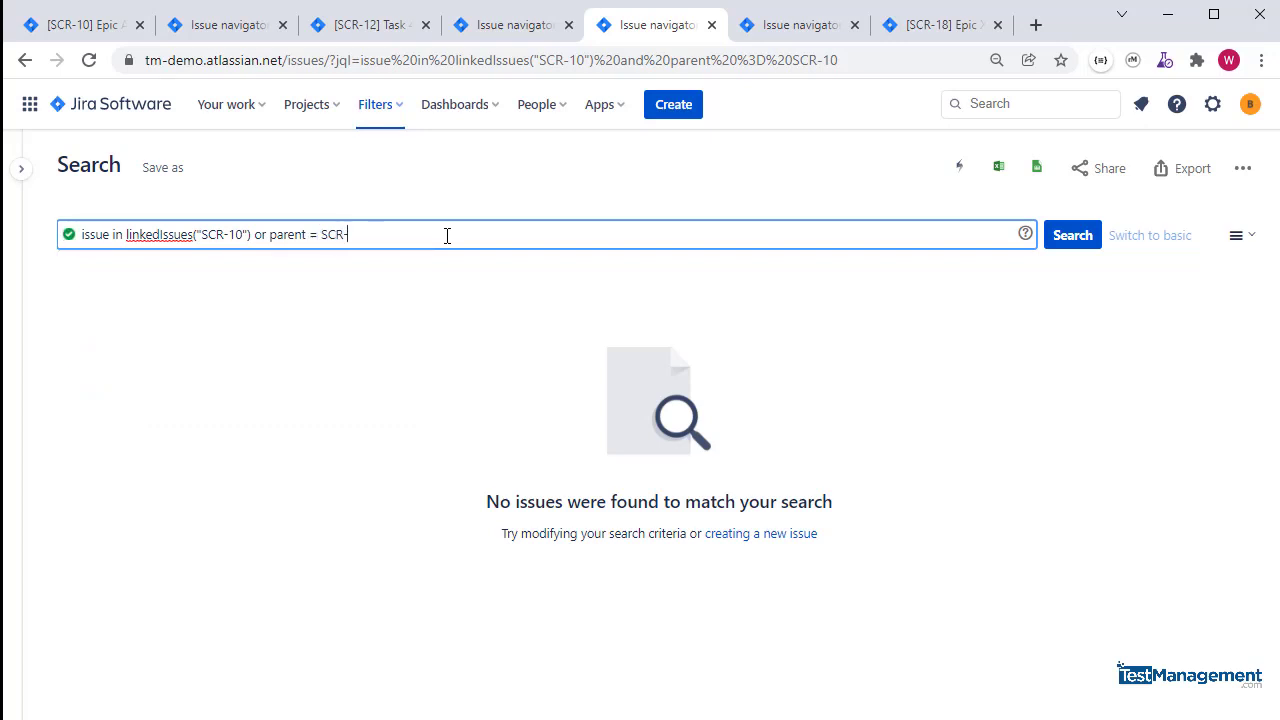
{"action": "key", "text": "Return"}
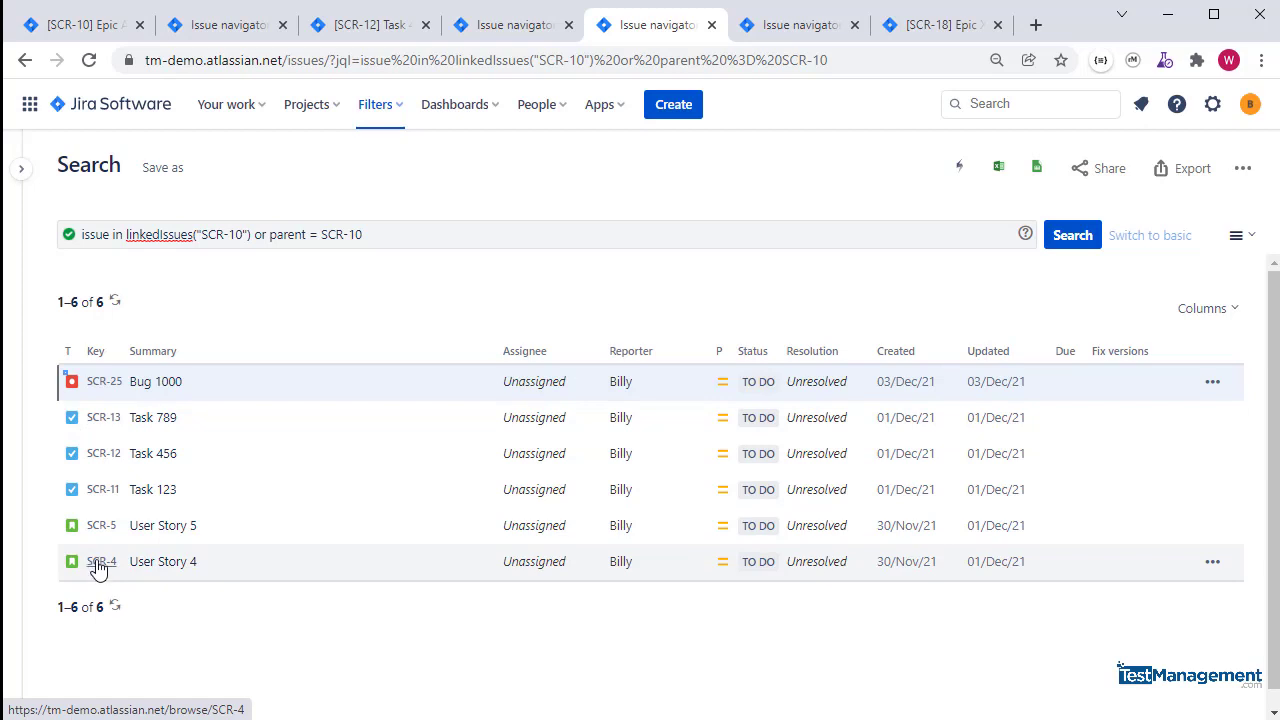
Highlight SCR in the query, then return to the SCR-10 epic page to compare.
{"action": "left_click", "coordinate": [222, 236]}
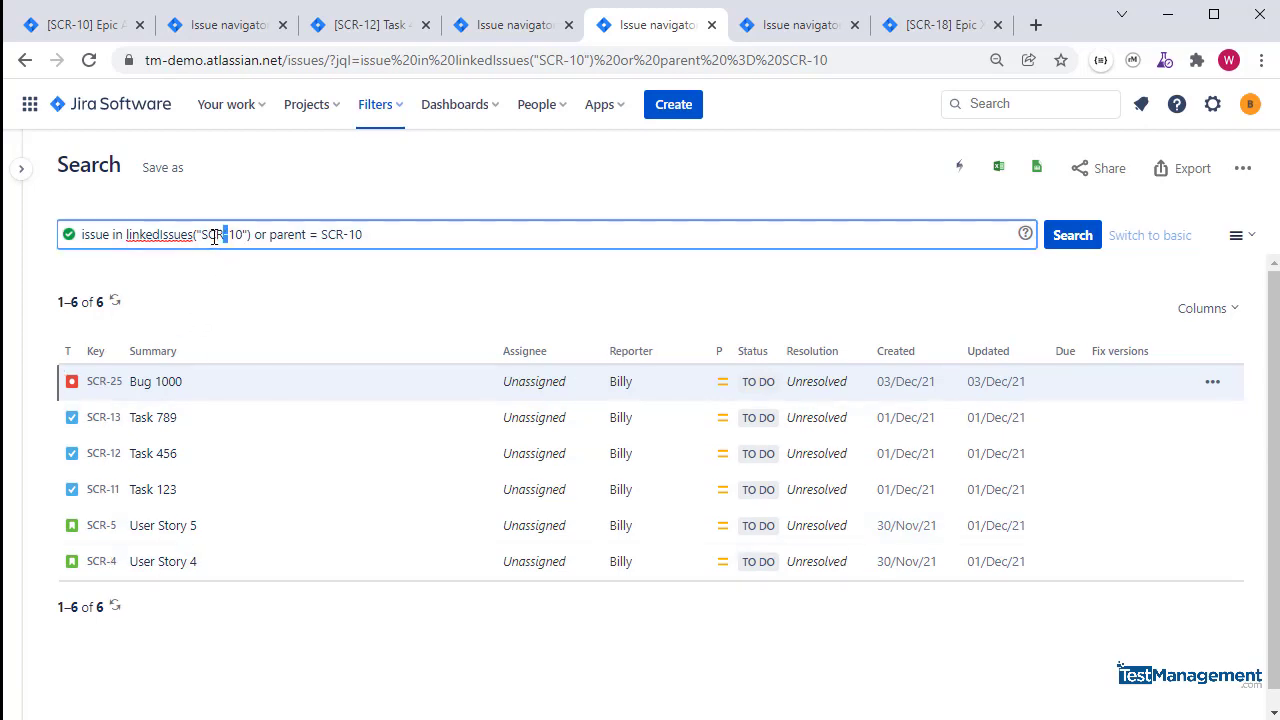
{"action": "double_click", "coordinate": [214, 236]}
{"action": "left_click", "coordinate": [55, 33]}
{"action": "left_click", "coordinate": [55, 33]}
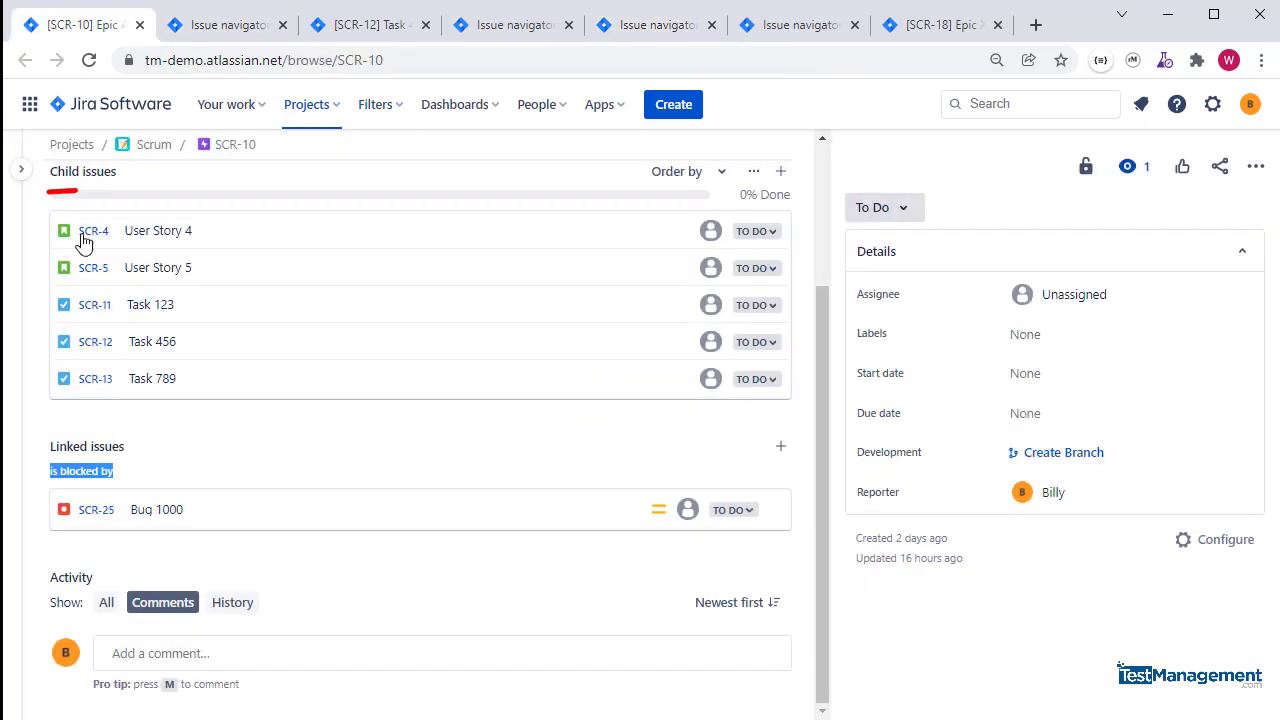